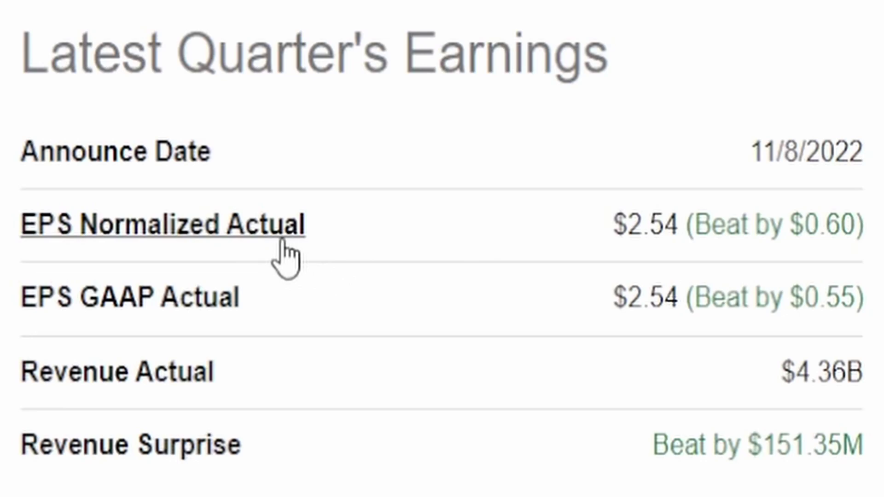
Review the normalized EPS, GAAP EPS and revenue surprise in the latest quarter's earnings, highlighting the beat amounts
left_click_drag(628, 253, 668, 273)
left_click(668, 273)
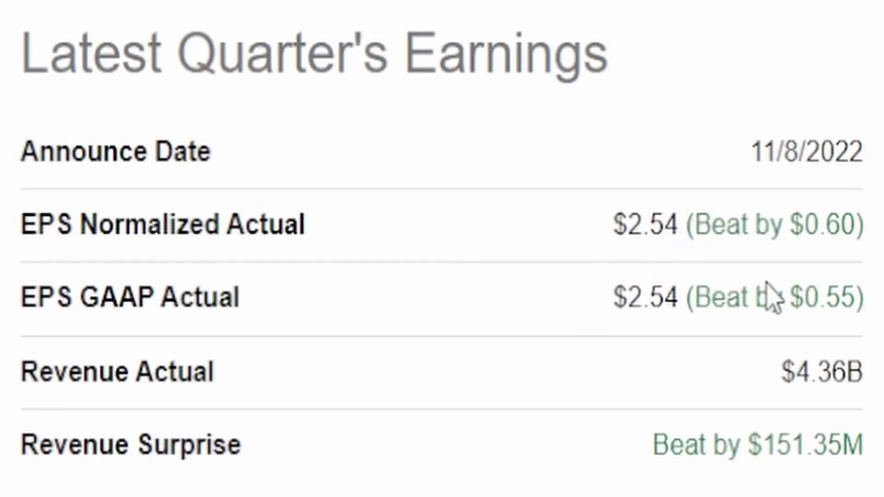
left_click_drag(706, 240, 862, 261)
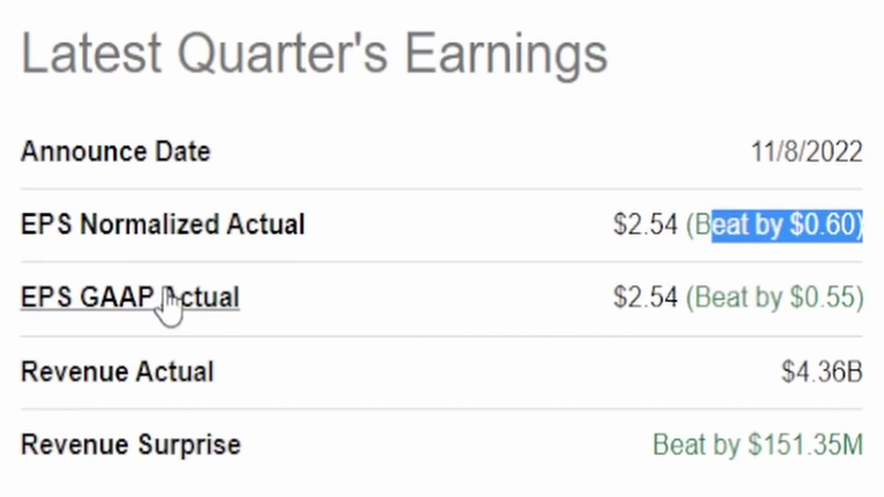
left_click_drag(615, 301, 844, 308)
left_click(718, 322)
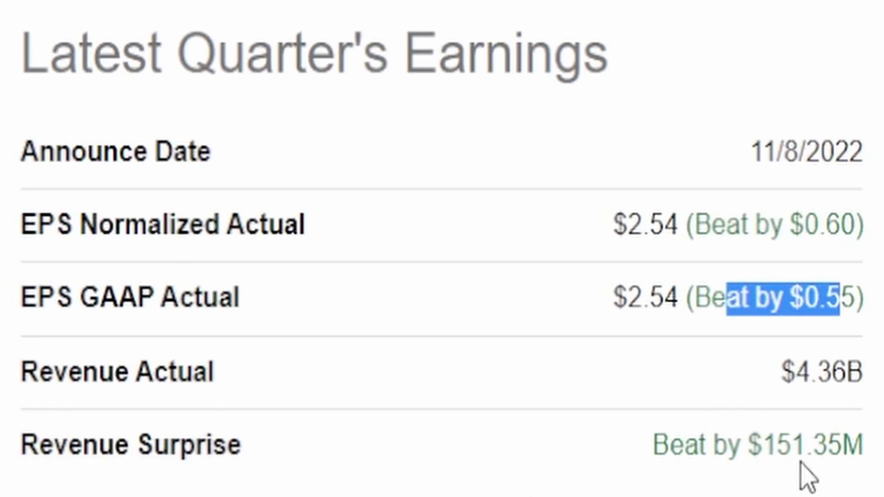
left_click_drag(763, 445, 866, 449)
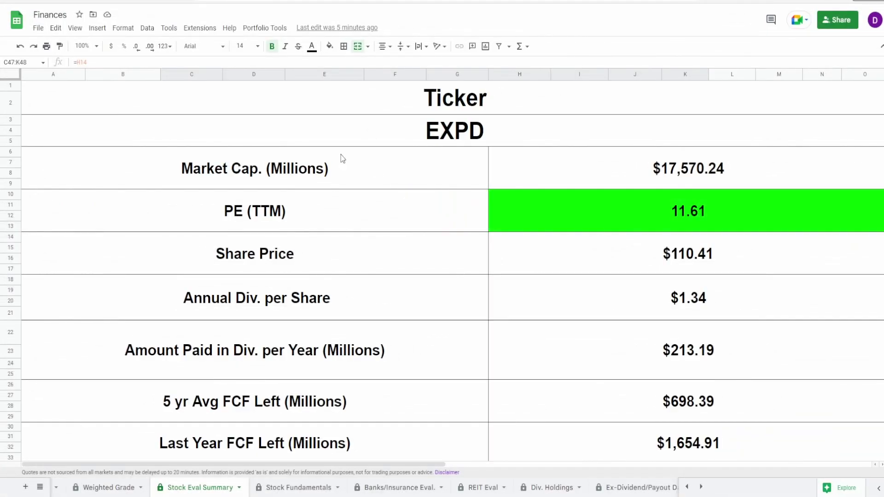
Switch to the Finances spreadsheet and review EXPD's market cap, PE (TTM) and share price in Stock Eval Summary
left_click(359, 133)
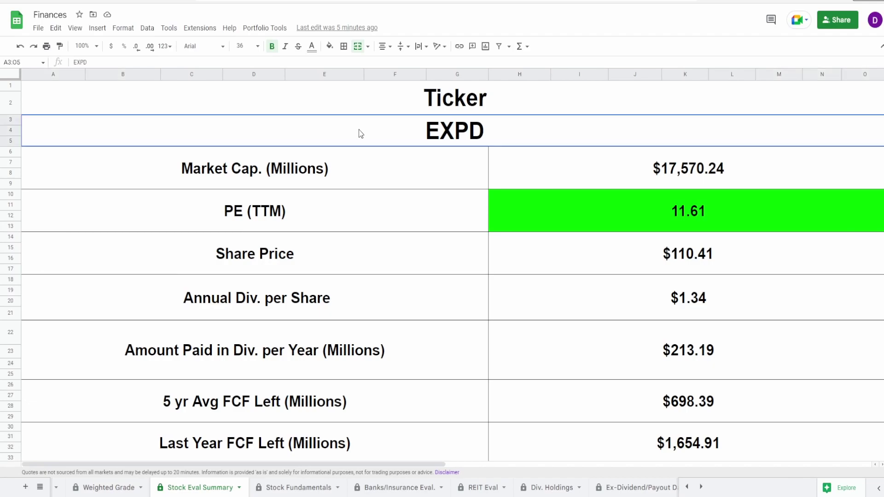
left_click(558, 177)
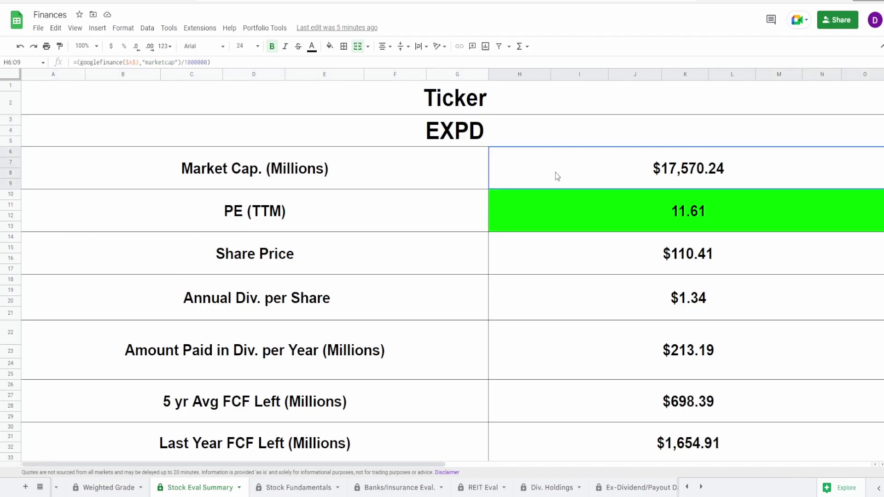
left_click(538, 219)
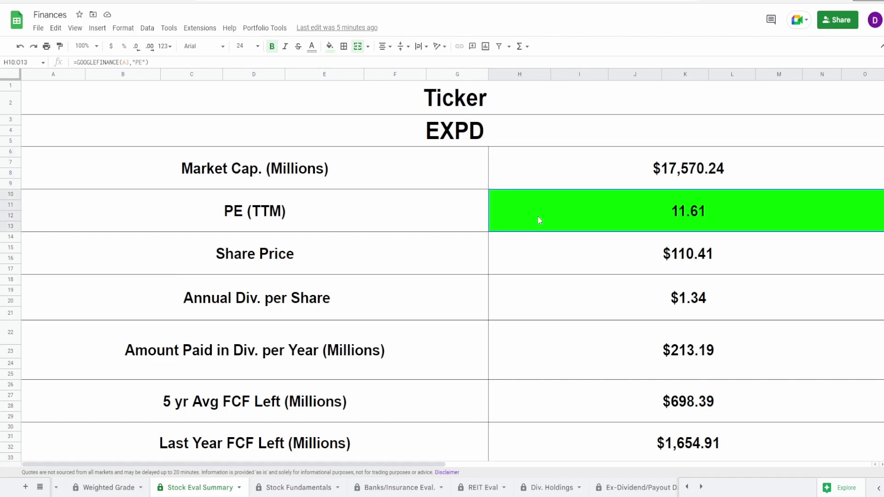
left_click(553, 256)
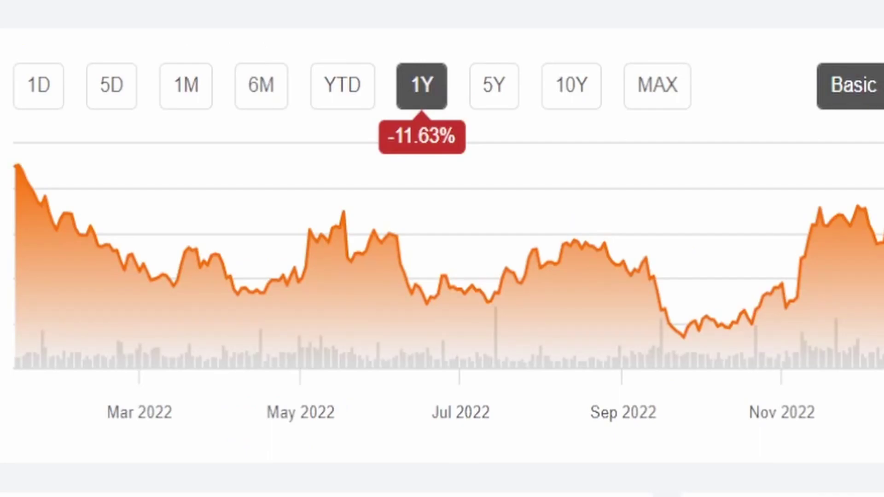
Check the stock's price chart on Seeking Alpha and highlight the low and high of its 52-week range
left_click(366, 80)
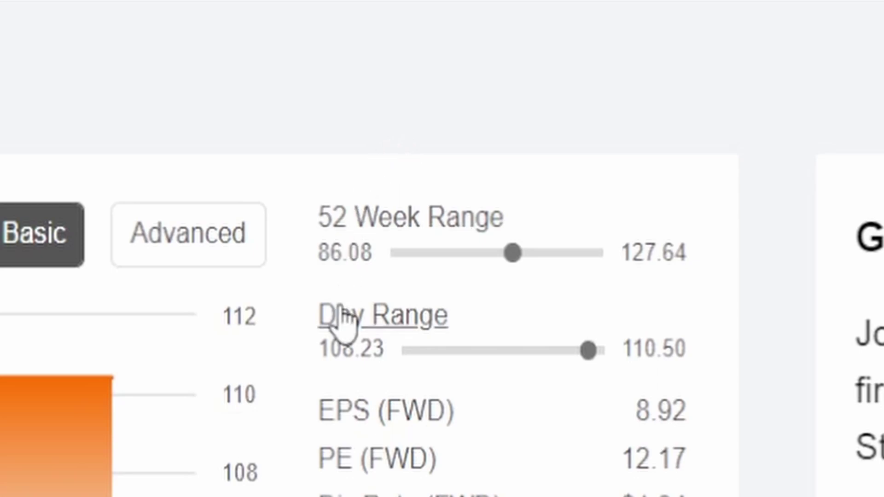
left_click_drag(316, 272, 381, 272)
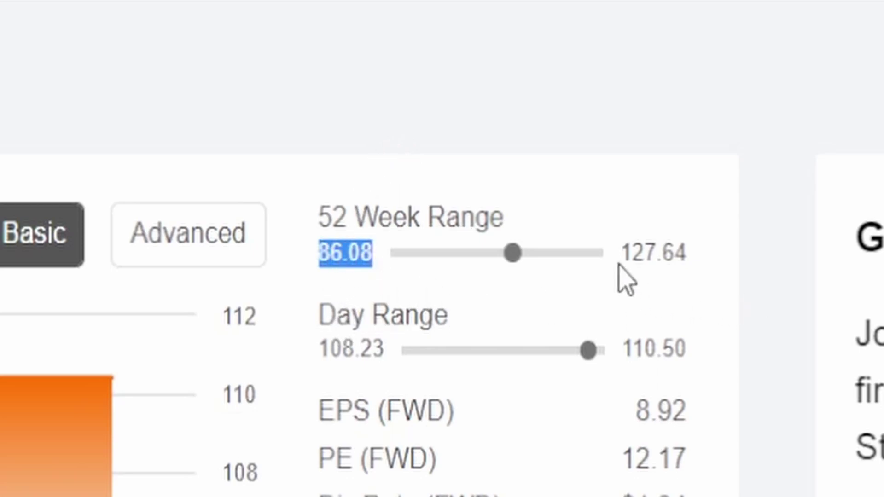
left_click_drag(618, 267, 703, 272)
left_click(684, 262)
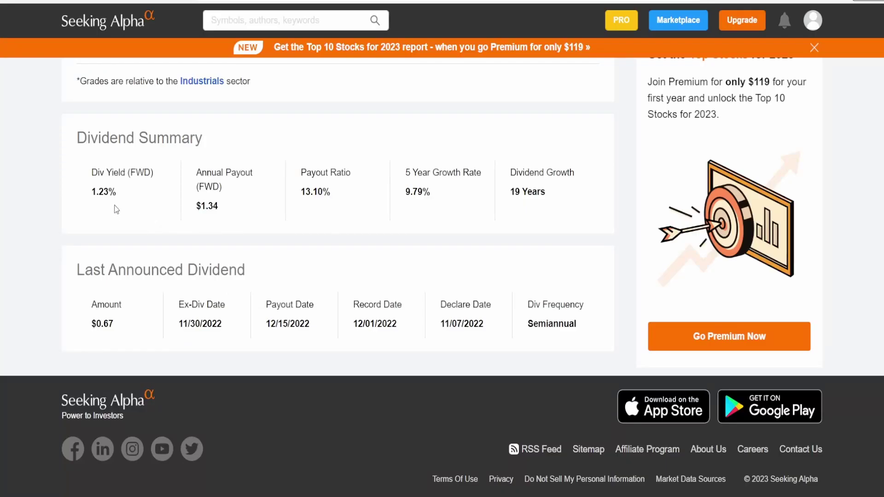
Review the forward dividend yield, payout ratio and years of dividend growth in the Dividend Summary
left_click_drag(88, 193, 133, 205)
left_click_drag(299, 197, 347, 195)
left_click(347, 200)
left_click_drag(506, 197, 549, 192)
left_click(542, 204)
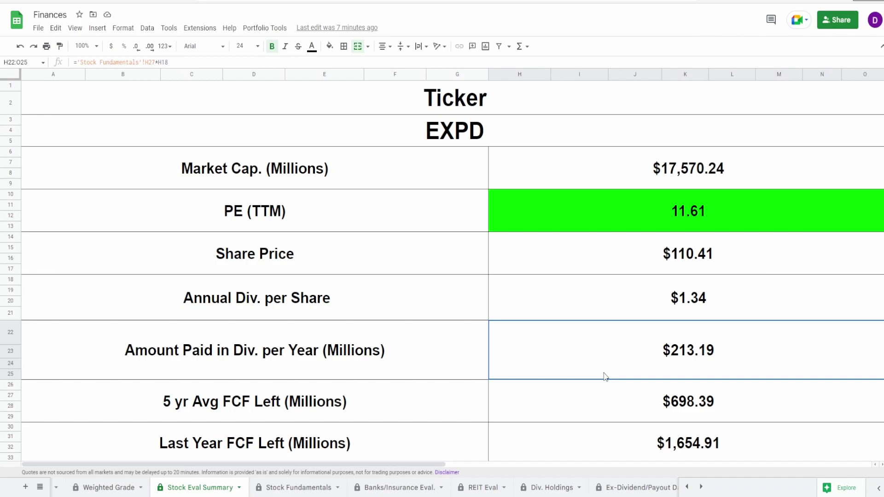
Return to the Stock Eval Summary sheet and compare the 5-year average and last-year FCF left after dividends
left_click(601, 412)
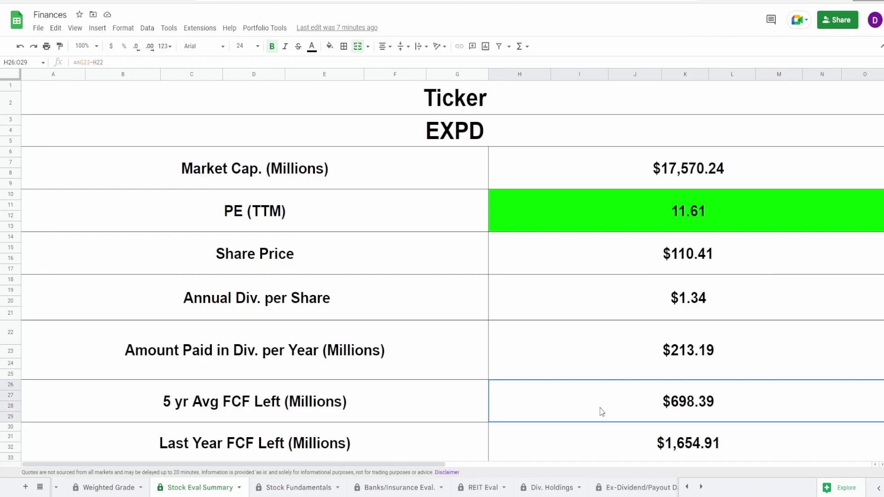
left_click(595, 442)
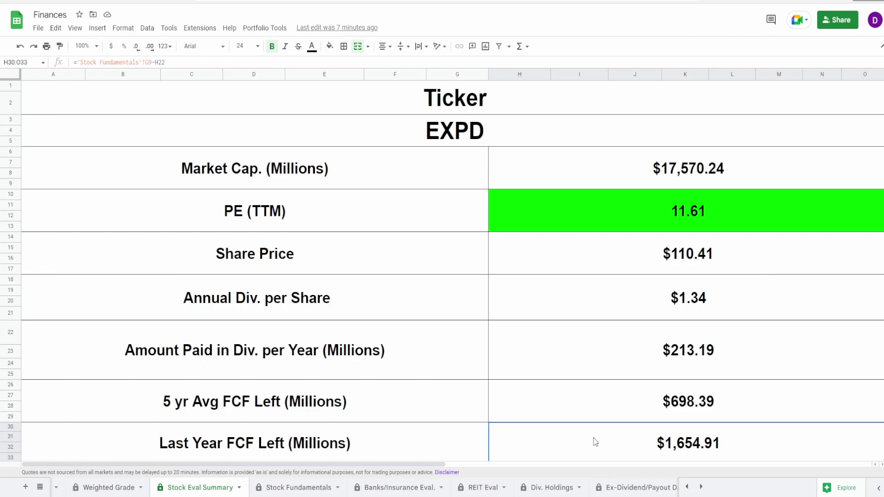
left_click(624, 400)
left_click(623, 439)
left_click(623, 410)
left_click(619, 442)
Compare the last-year and 5-year average cash flow payout ratios, and check the annual dividend per share
scroll(612, 434, "down", 3)
left_click(612, 385)
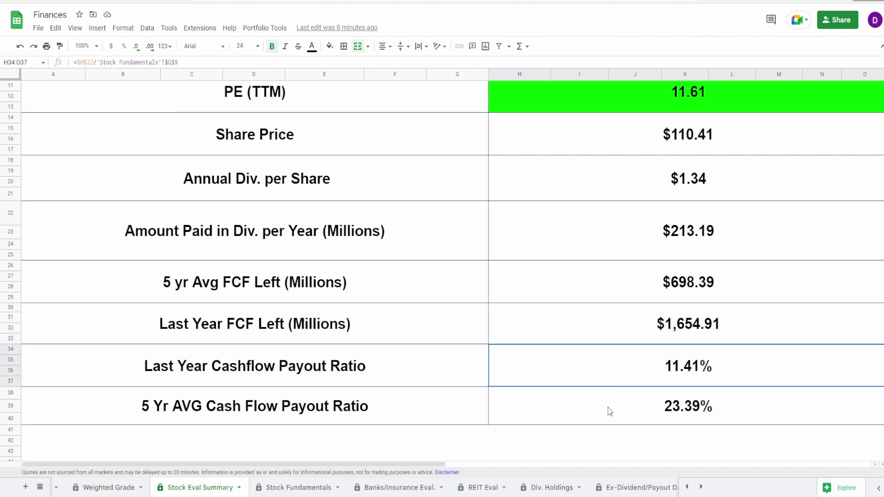
left_click(652, 408)
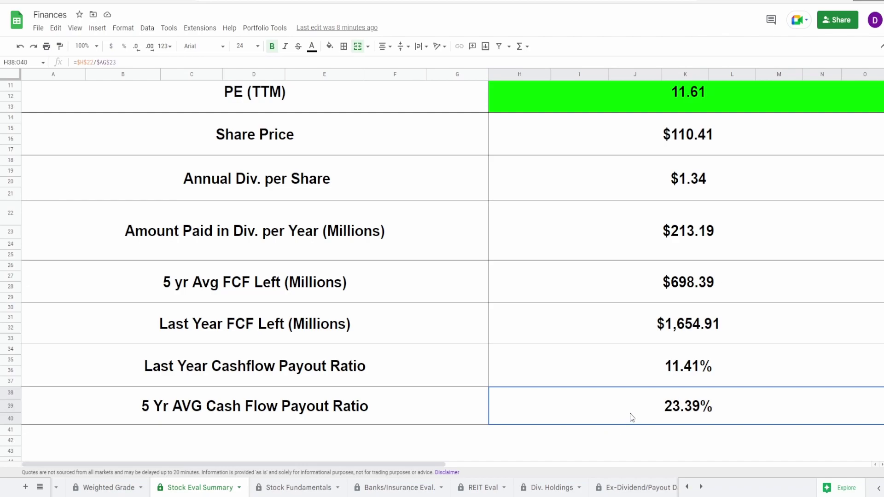
left_click(646, 367)
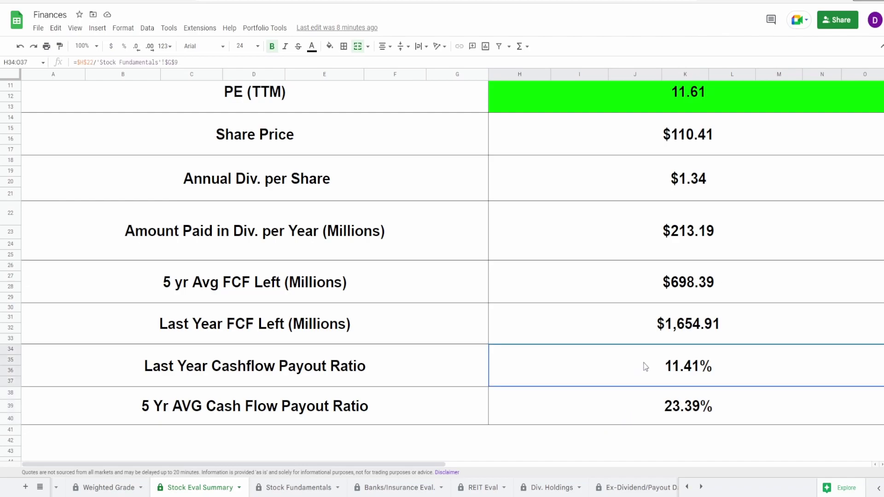
left_click(664, 196)
Examine the Net Income chart across the five years and its overall growth rate
scroll(664, 196, "right", 10)
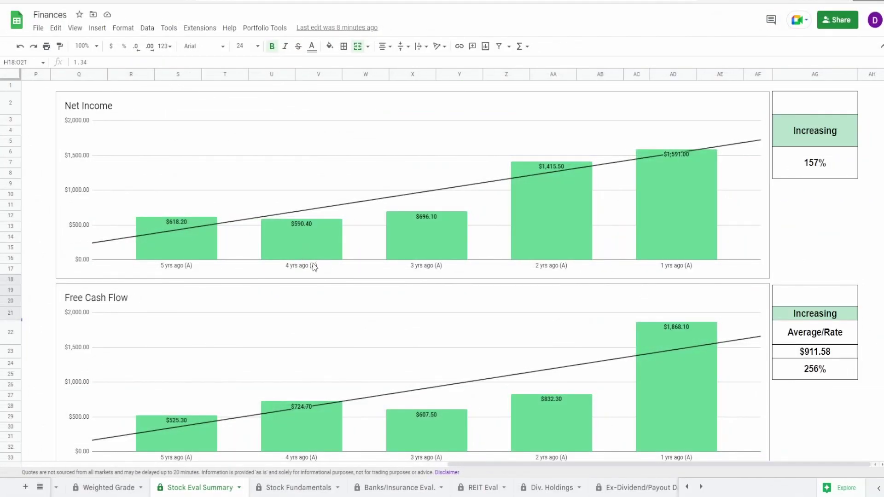
left_click(155, 213)
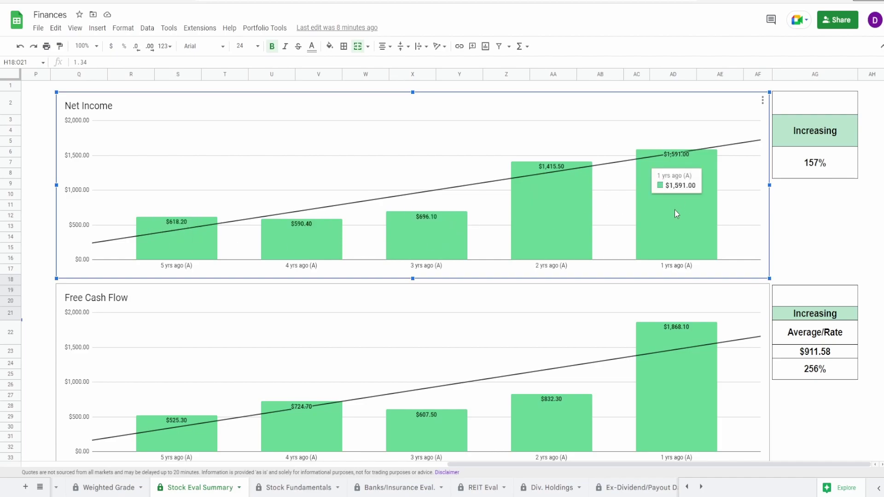
left_click(802, 175)
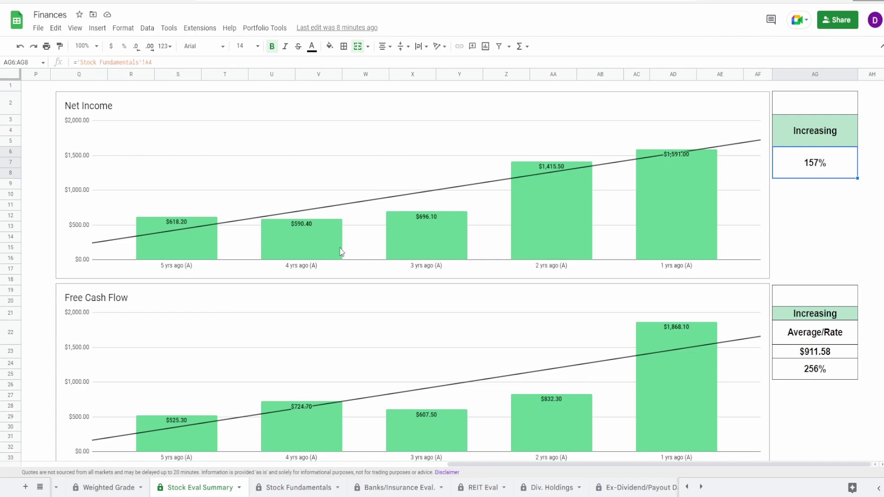
scroll(342, 252, "down", 5)
scroll(329, 387, "up", 5)
left_click(431, 247)
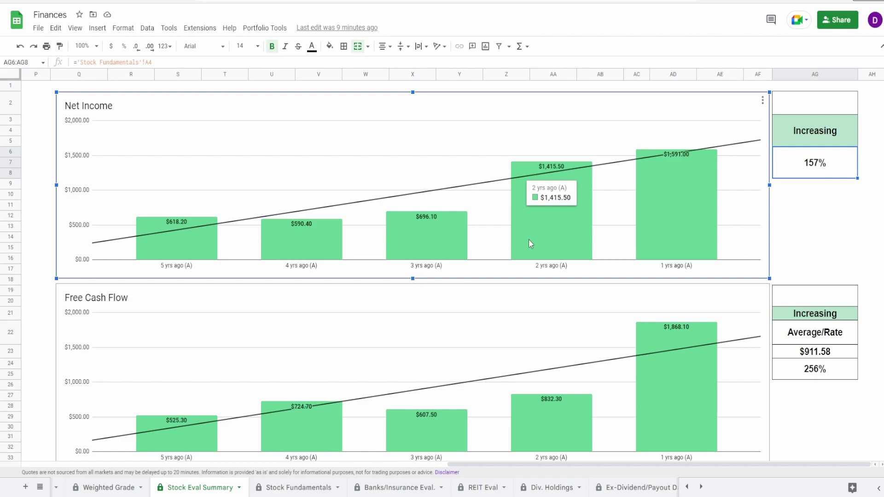
mouse_move(677, 196)
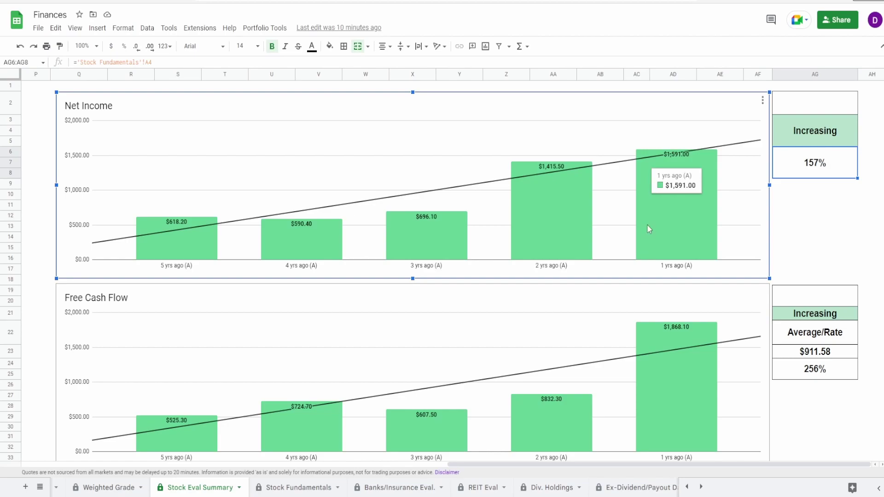
Enter 45% in the empty cell above the Net Income trend label
left_click(789, 113)
type("45")
key("Return")
Examine the Free Cash Flow chart across the five years, along with its growth rate and average
scroll(638, 309, "down", 3)
left_click(471, 313)
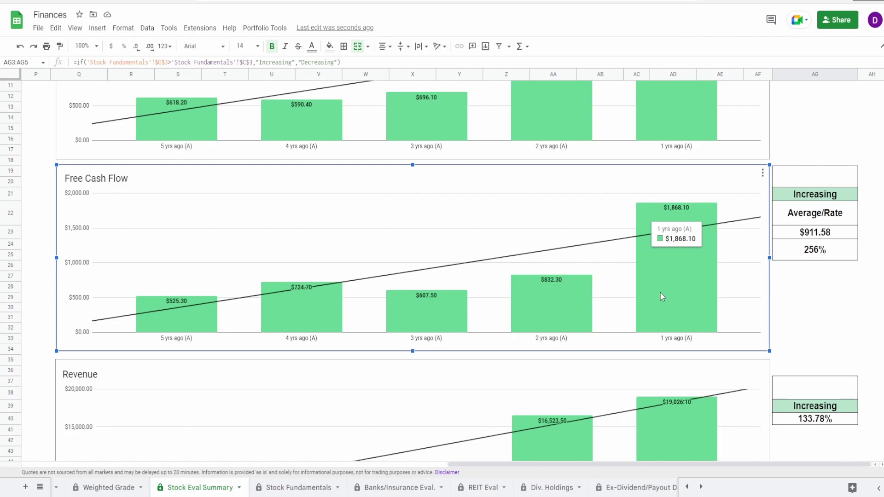
left_click(829, 256)
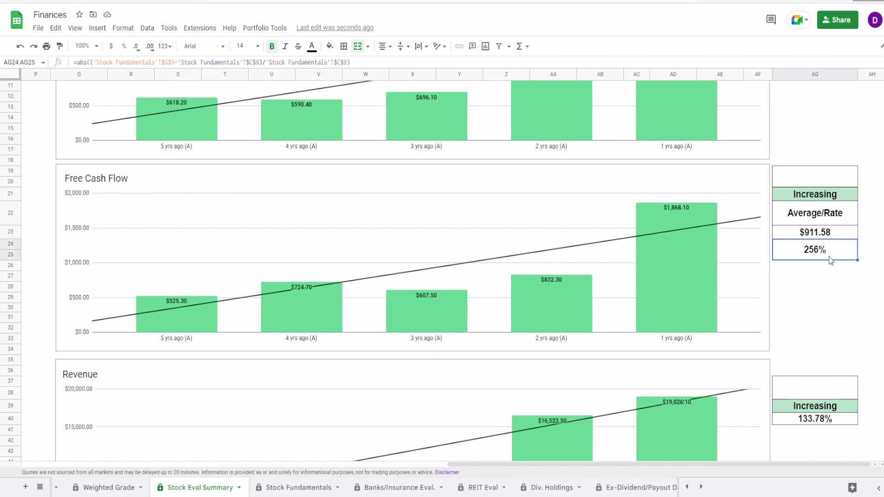
left_click(834, 233)
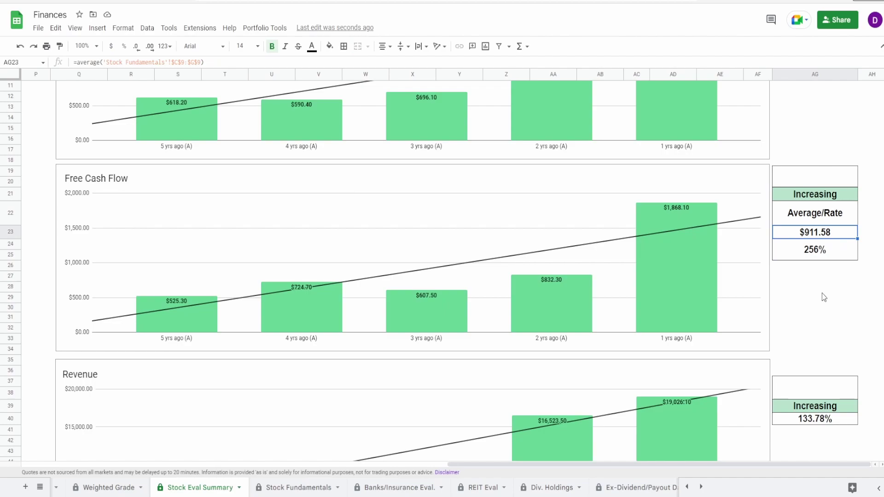
left_click(215, 274)
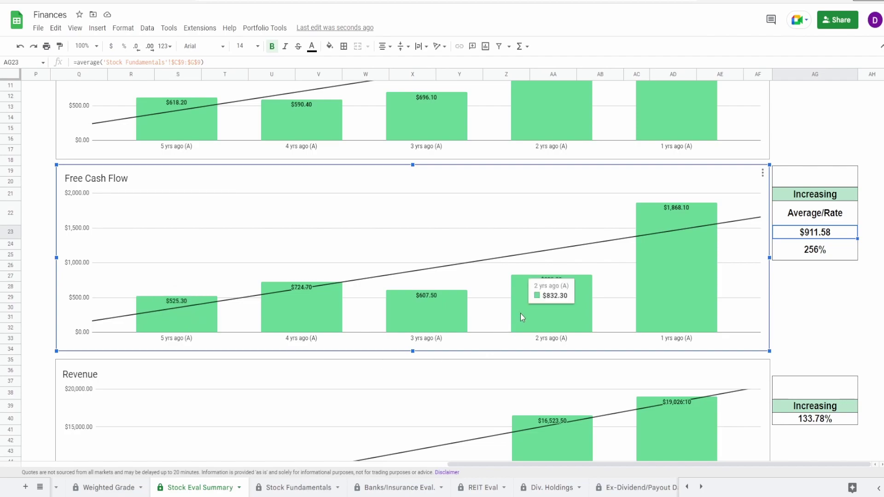
mouse_move(587, 331)
Compare the recent years' net income with the free cash flow of the same years in the charts
scroll(576, 305, "up", 3)
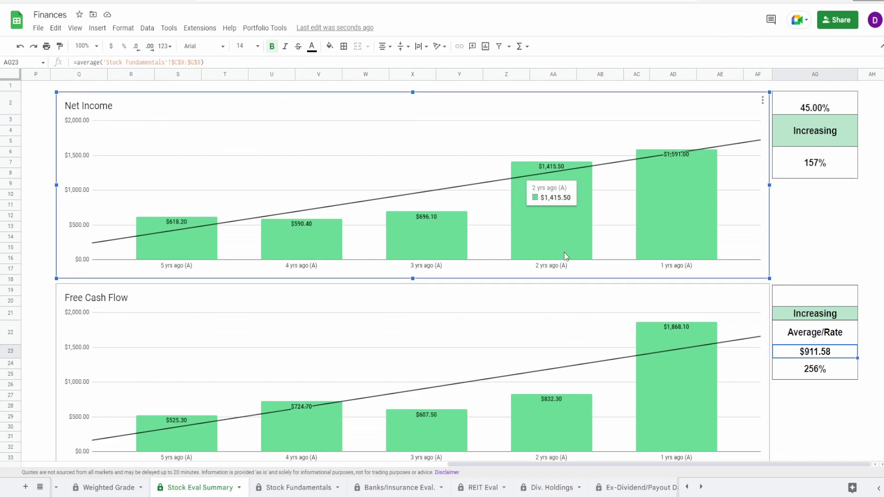
scroll(564, 252, "down", 3)
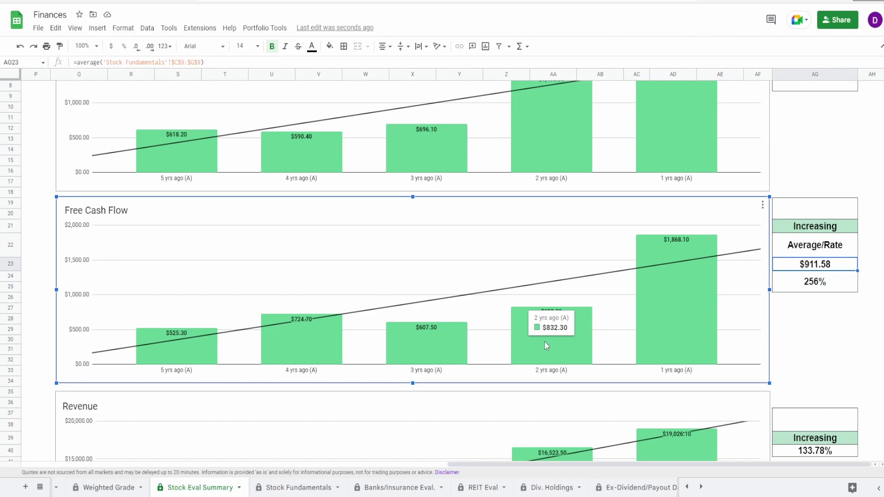
mouse_move(690, 317)
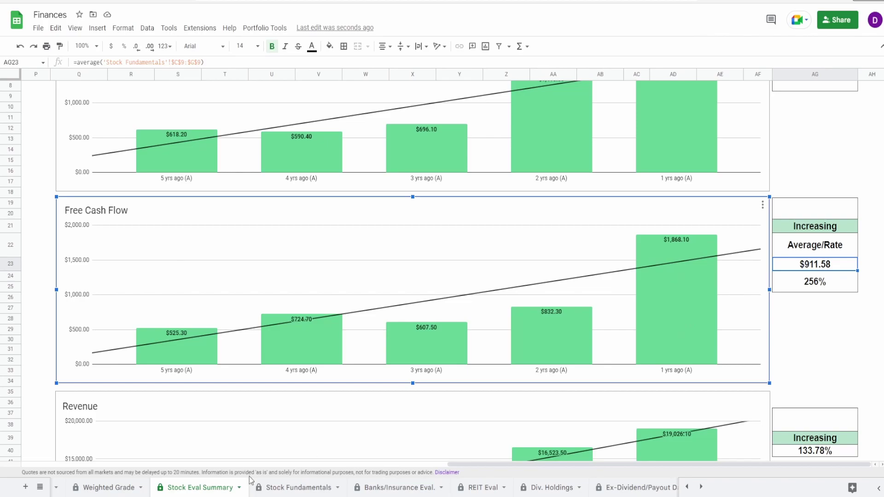
Open the Stock Fundamentals sheet and inspect the Capital Expenditures row from 5 years ago to 1 year ago
left_click(282, 488)
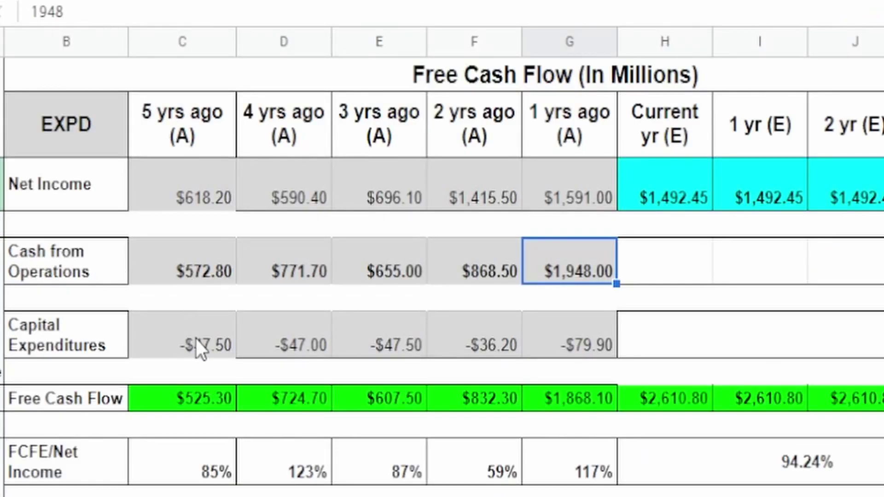
left_click_drag(197, 340, 492, 355)
left_click(544, 328)
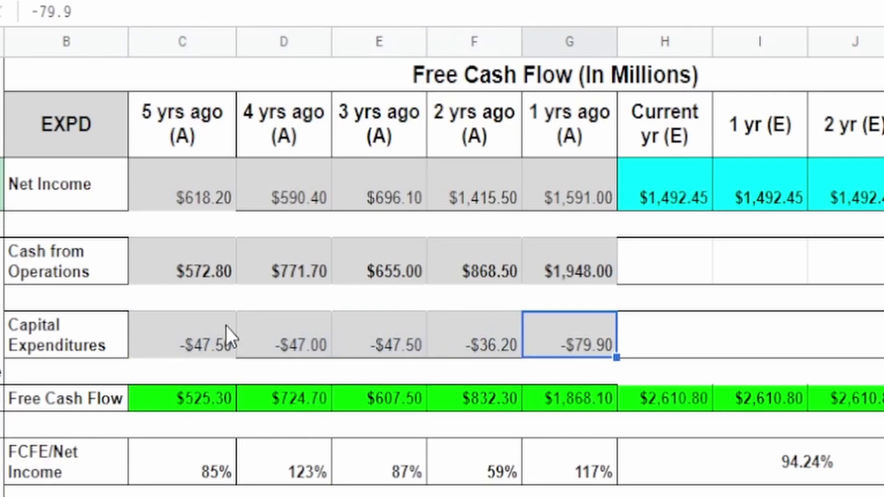
left_click_drag(226, 327, 618, 321)
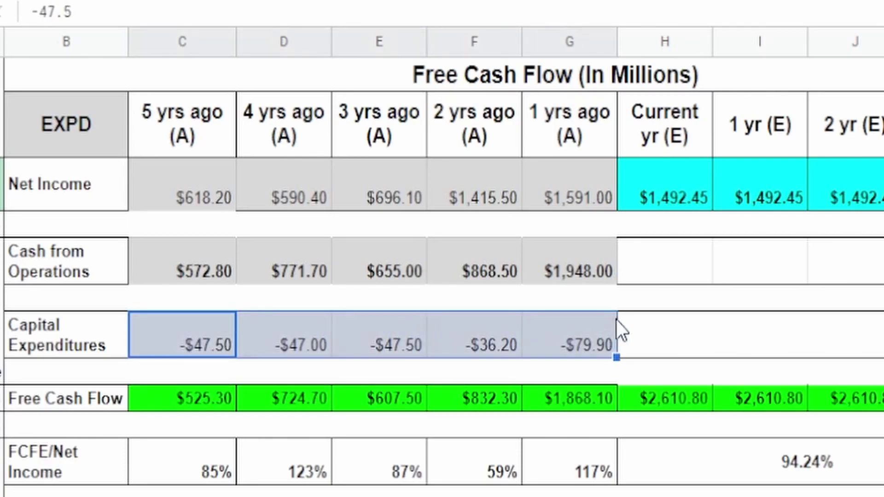
Inspect each Cash from Operations value from 5 years ago to 1 year ago
left_click(225, 277)
left_click(282, 275)
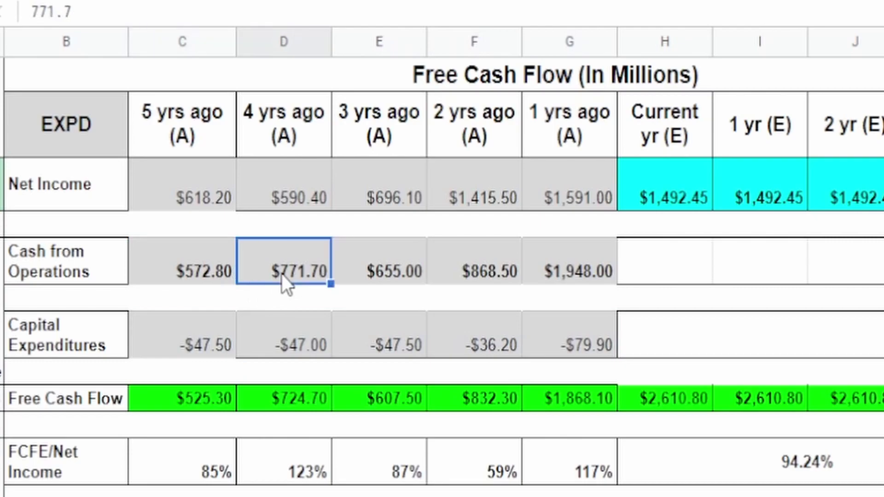
left_click(401, 280)
left_click(507, 282)
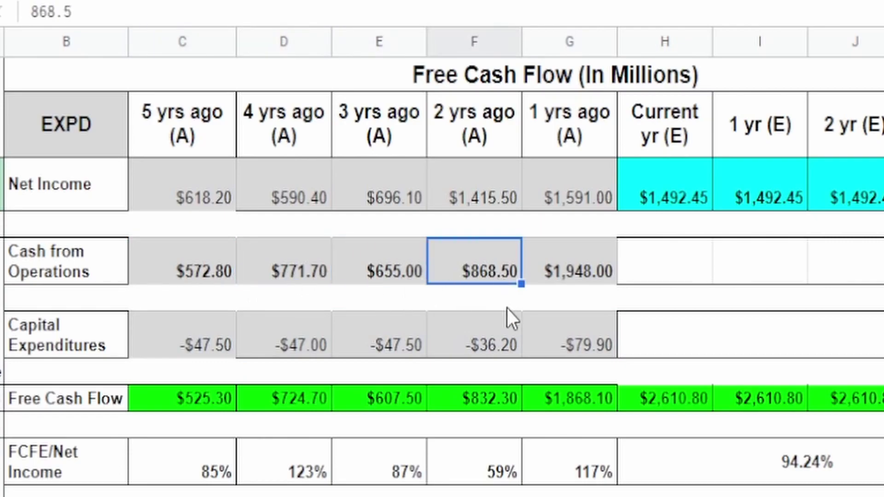
left_click(571, 263)
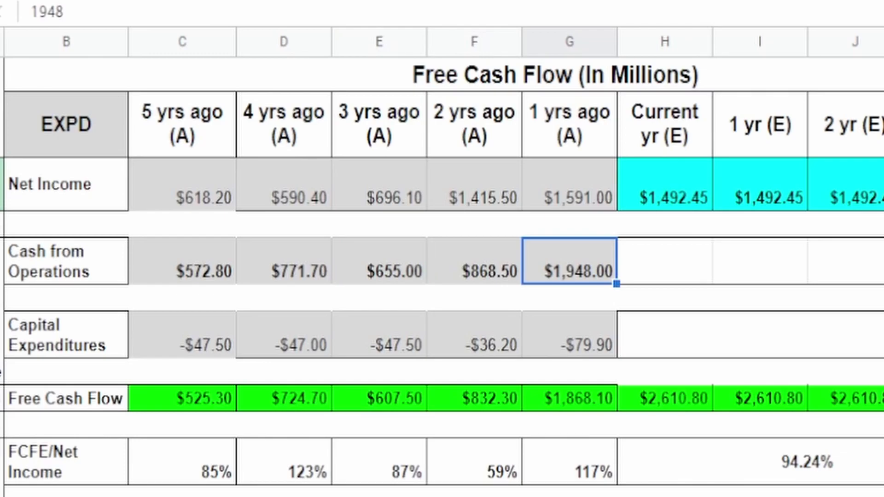
Compare the Cash from Operations values with the Capital Expenditures values from 5 years ago to 1 year ago
left_click_drag(206, 258, 480, 266)
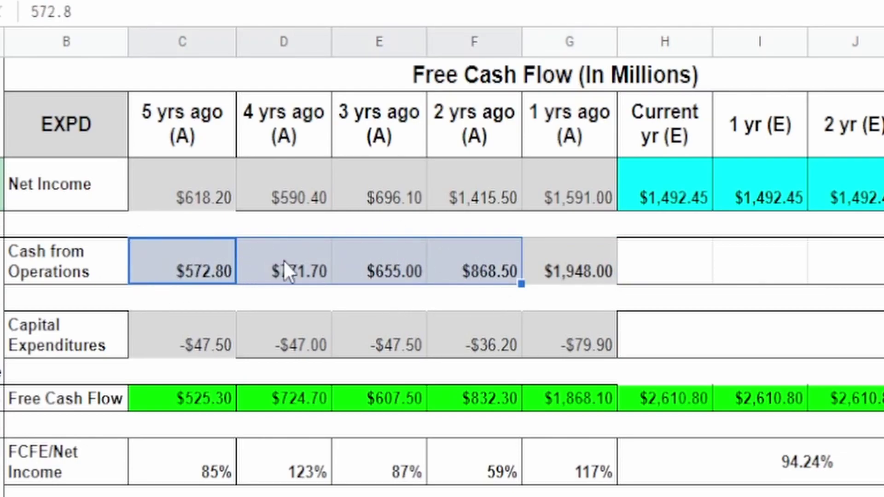
left_click(533, 269)
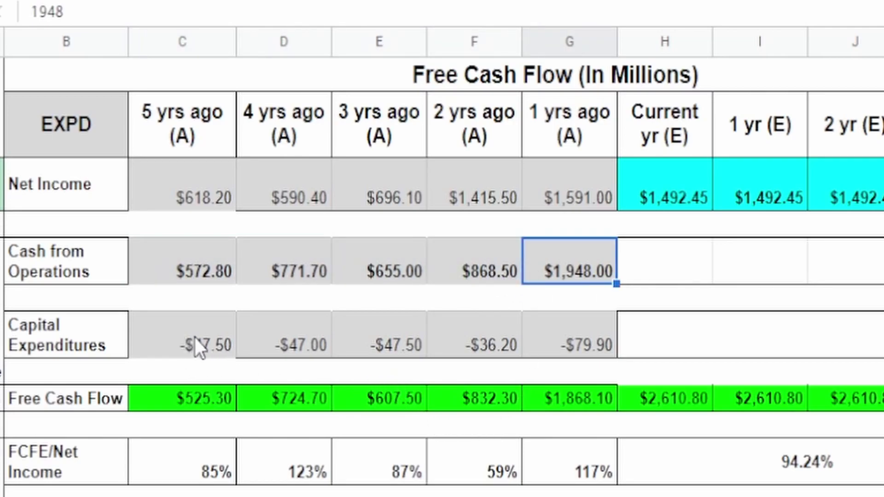
left_click_drag(186, 338, 356, 348)
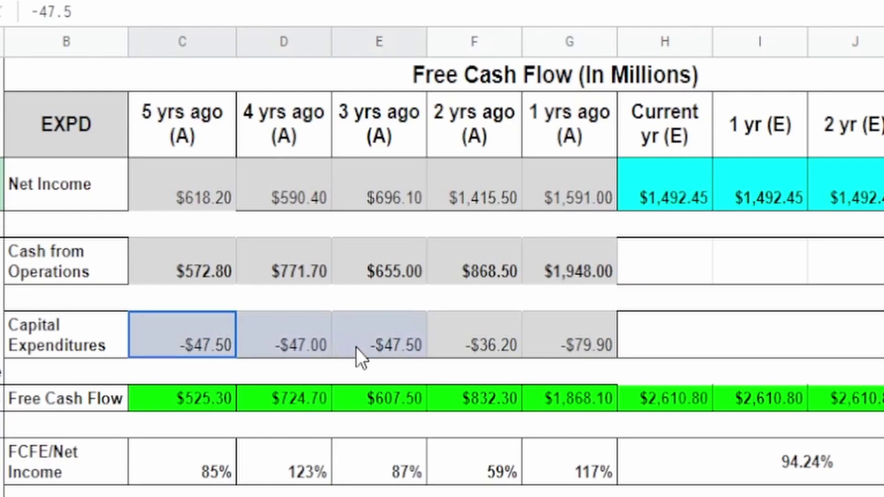
left_click(548, 350)
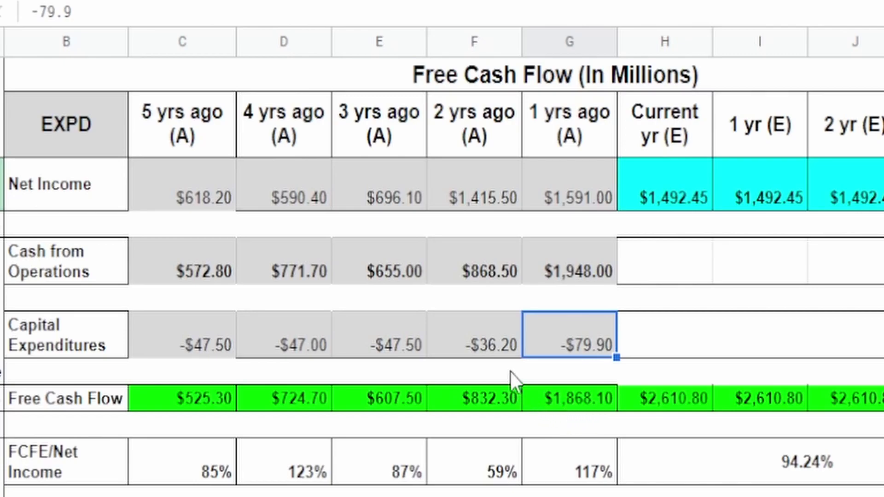
left_click(552, 280)
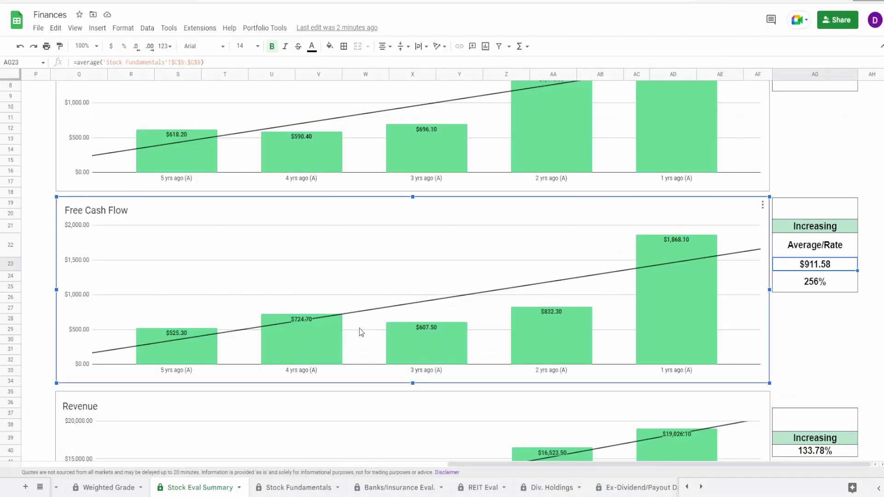
On the Stock Eval Summary sheet, enter 40% in the empty merged cell AG19:AG20 beside the Free Cash Flow chart
left_click(818, 207)
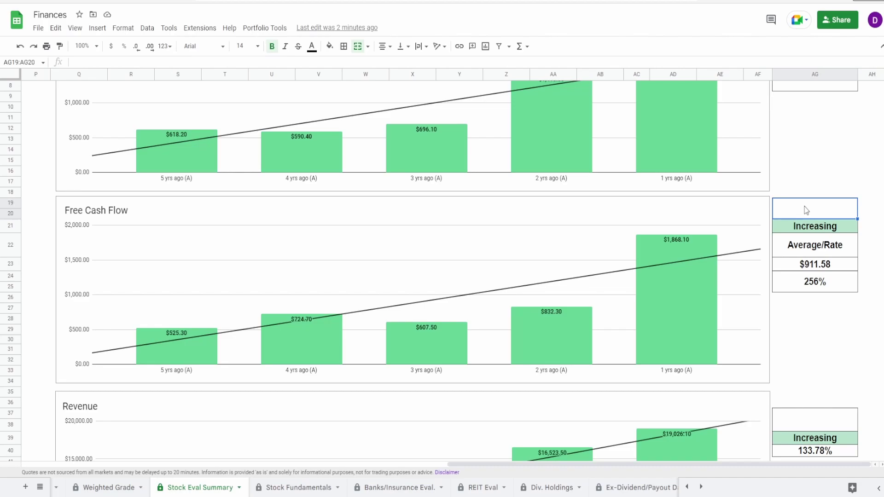
scroll(807, 210, "up", 3)
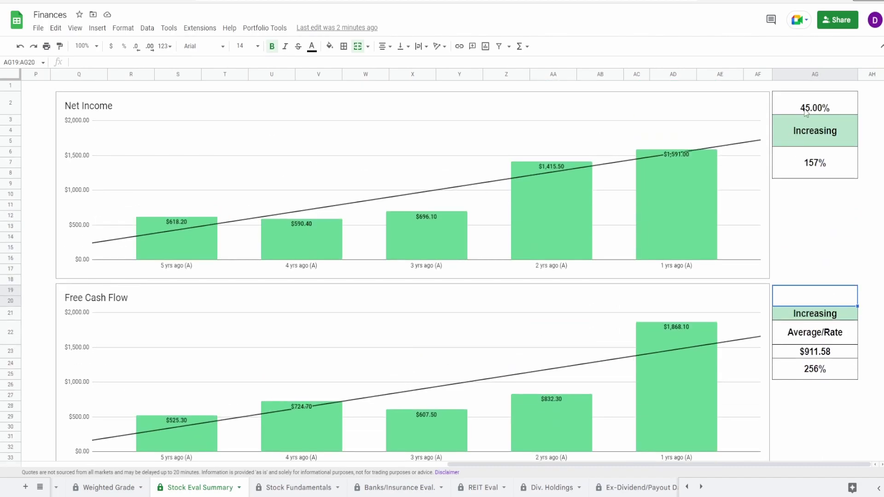
scroll(751, 261, "down", 3)
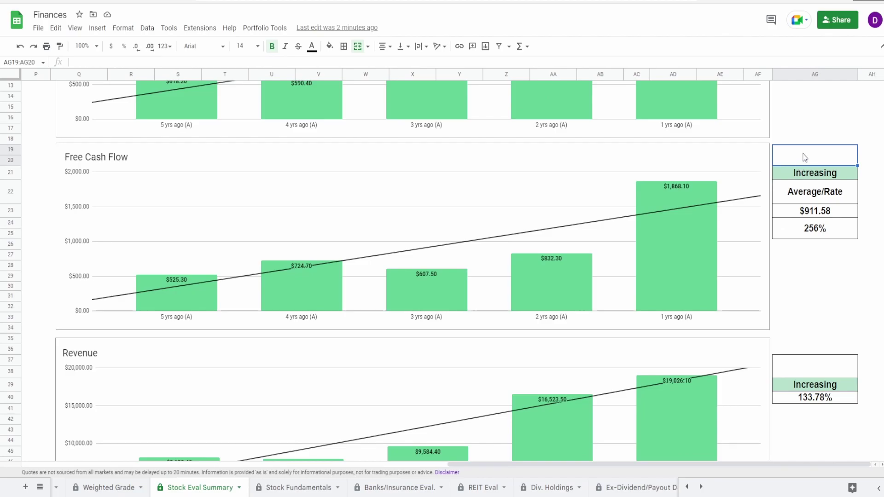
type("40%")
left_click(576, 286)
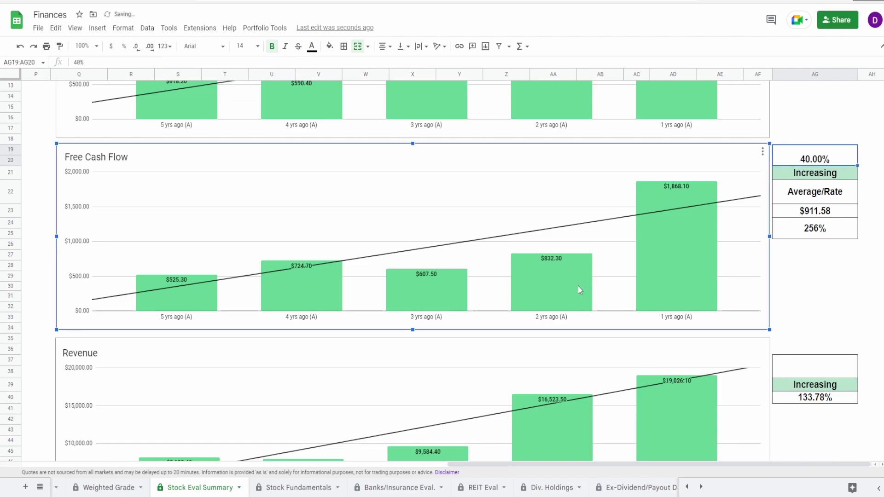
Examine the Revenue chart year by year from 5 years ago to 1 year ago, along with its growth rate
scroll(561, 290, "down", 3)
left_click(500, 311)
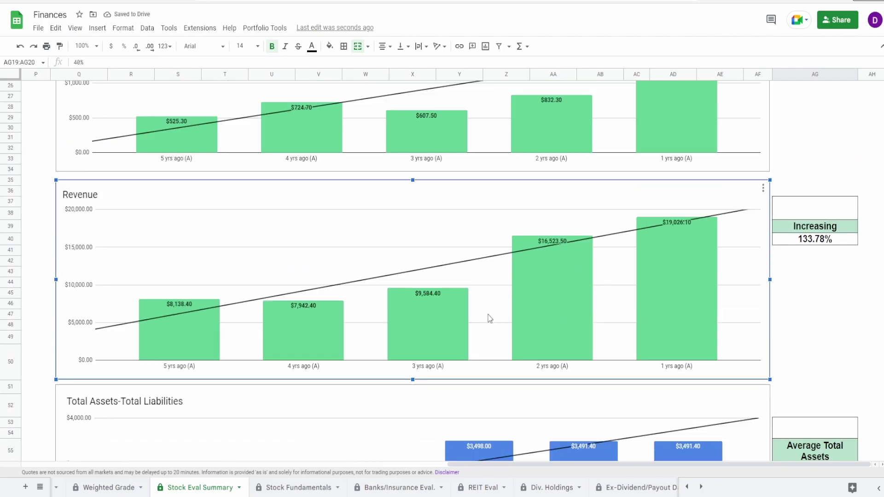
mouse_move(199, 339)
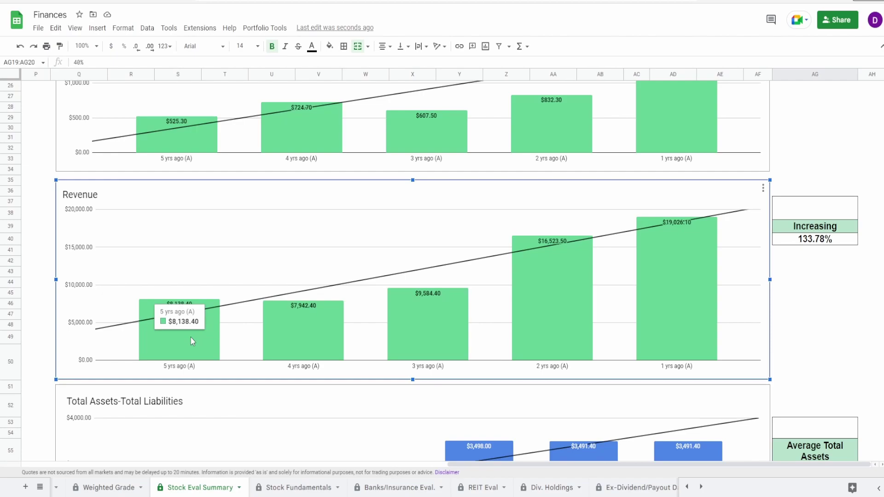
mouse_move(673, 318)
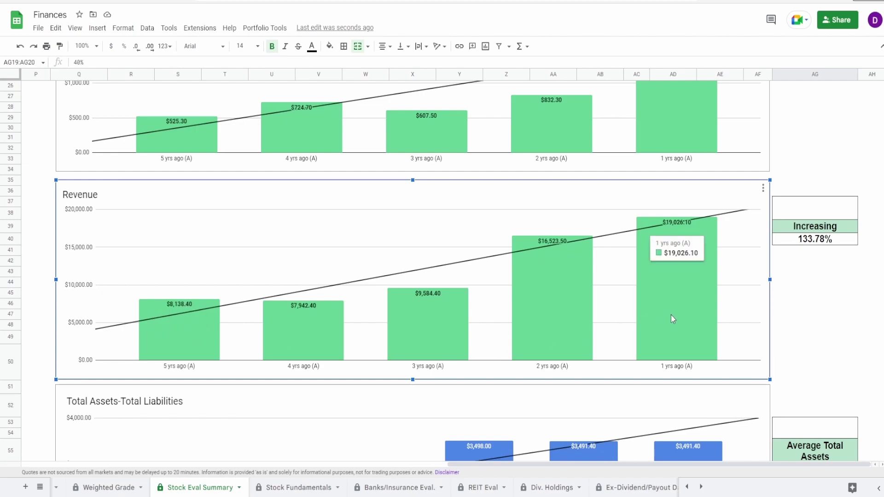
left_click(814, 239)
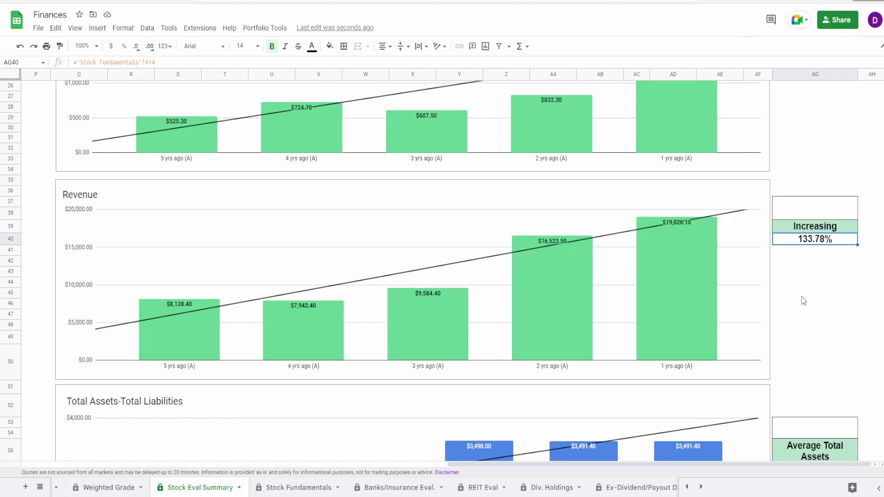
left_click(203, 321)
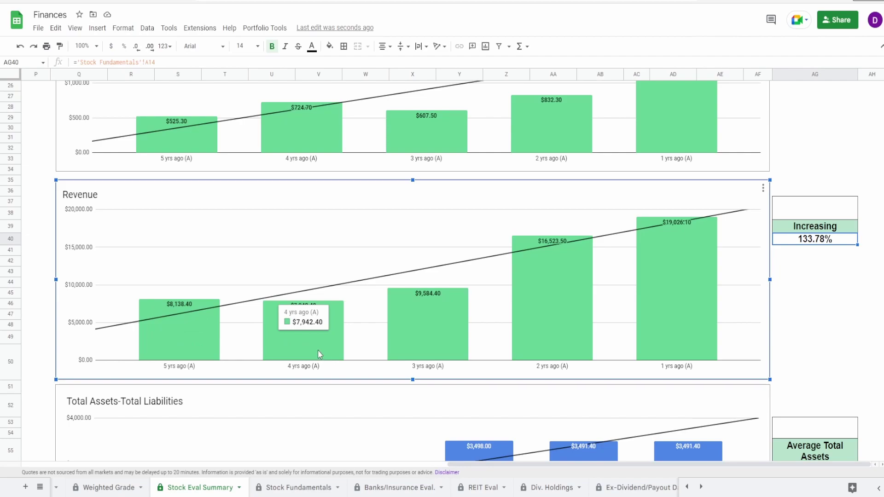
mouse_move(400, 346)
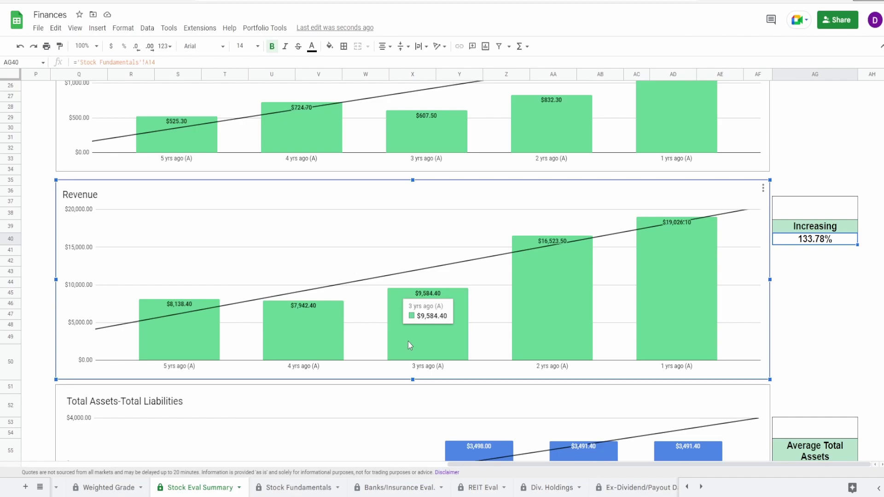
mouse_move(573, 322)
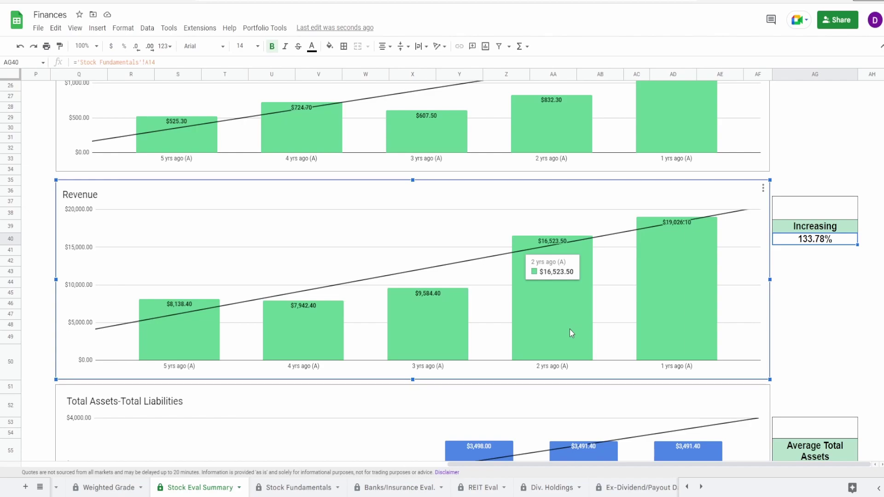
mouse_move(650, 303)
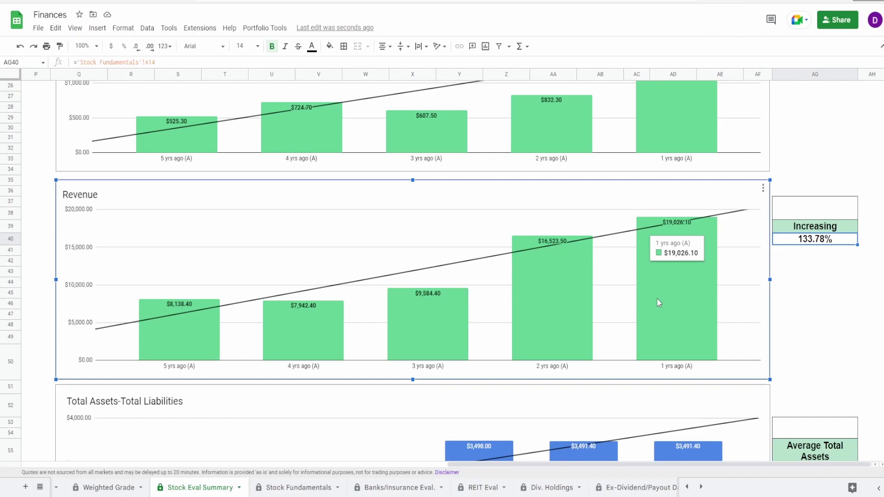
Enter 45% in the empty merged cell AG37:AG38 beside the Revenue chart
left_click(783, 209)
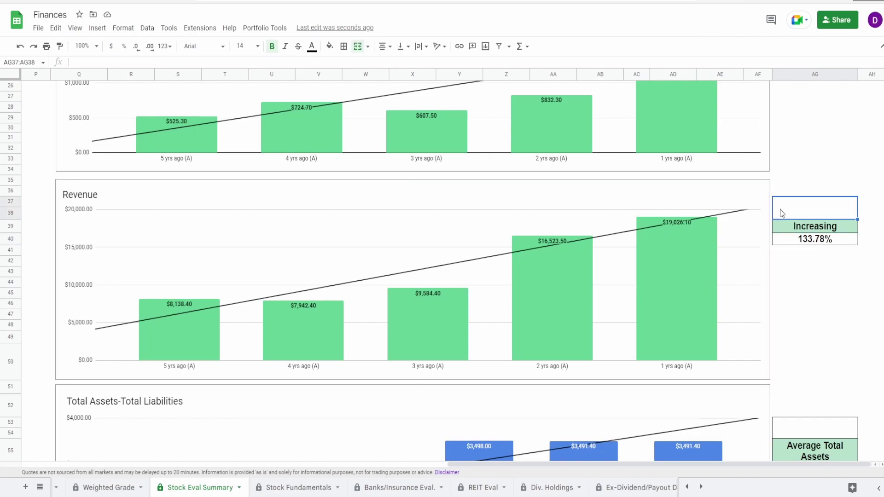
type("45%")
key("Return")
Examine the Total Assets-Total Liabilities chart and the average assets, average liabilities and difference cells beside it
scroll(500, 431, "down", 5)
left_click(385, 333)
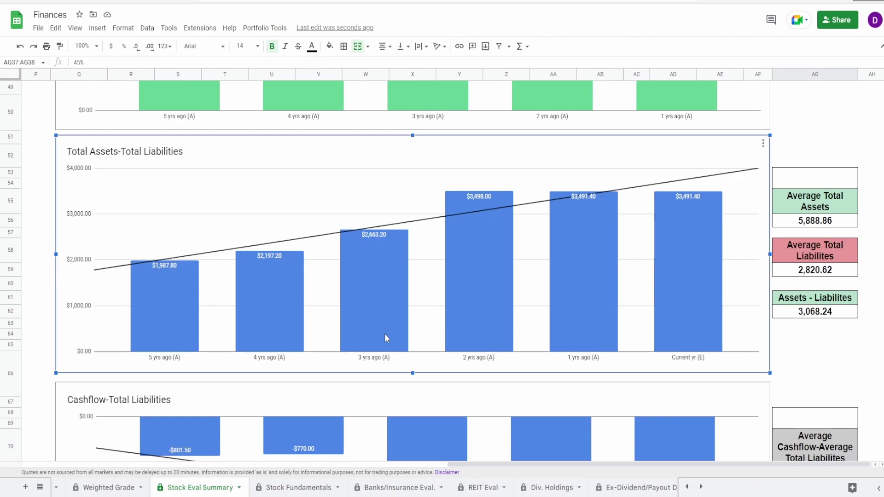
mouse_move(688, 306)
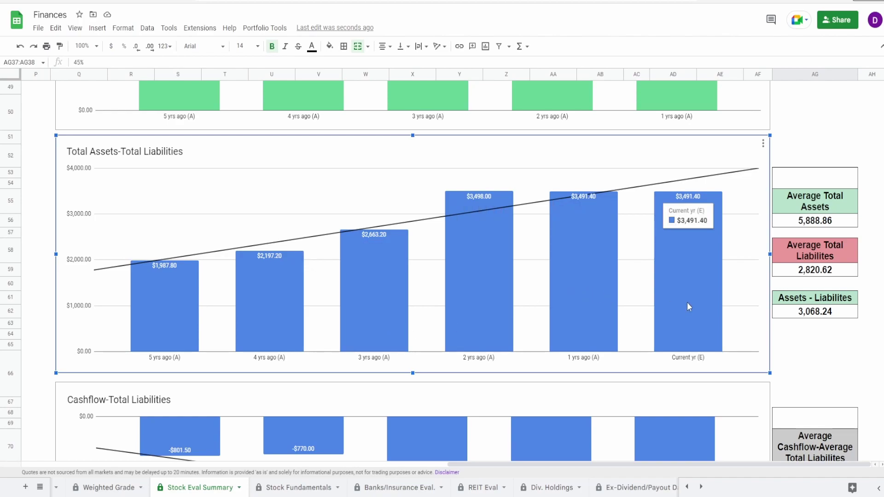
mouse_move(147, 293)
mouse_move(387, 331)
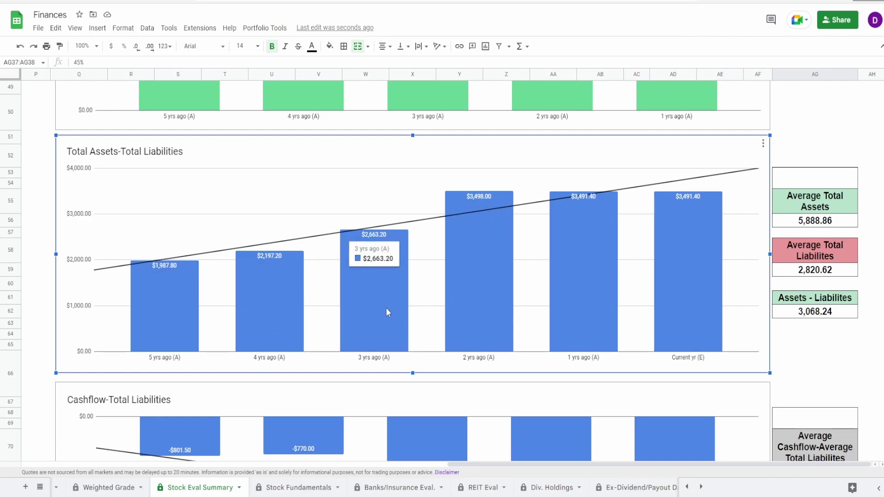
mouse_move(477, 290)
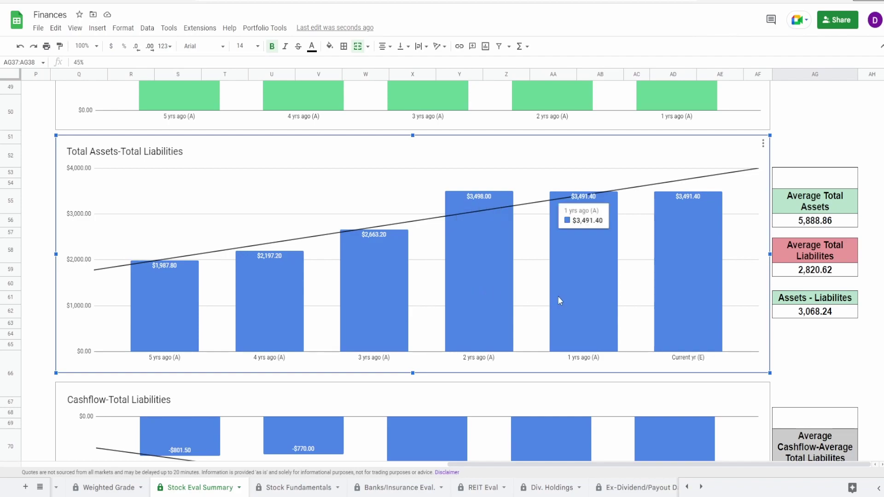
mouse_move(571, 305)
left_click(832, 224)
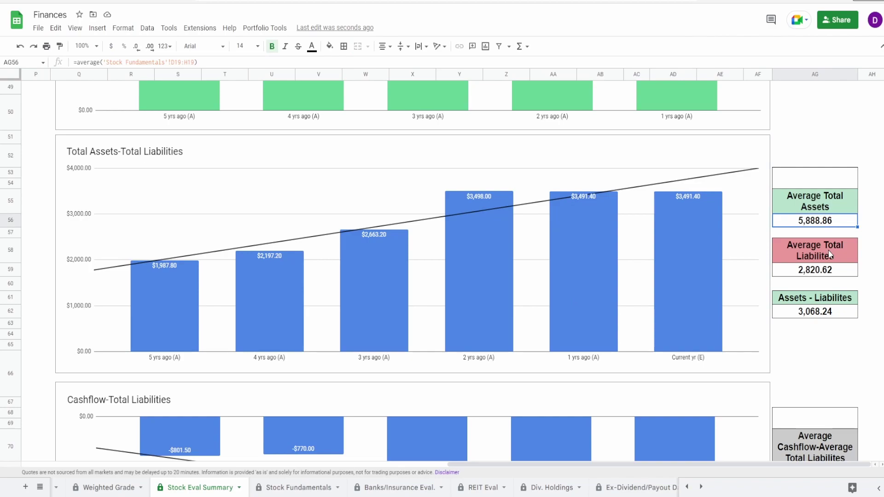
left_click(827, 272)
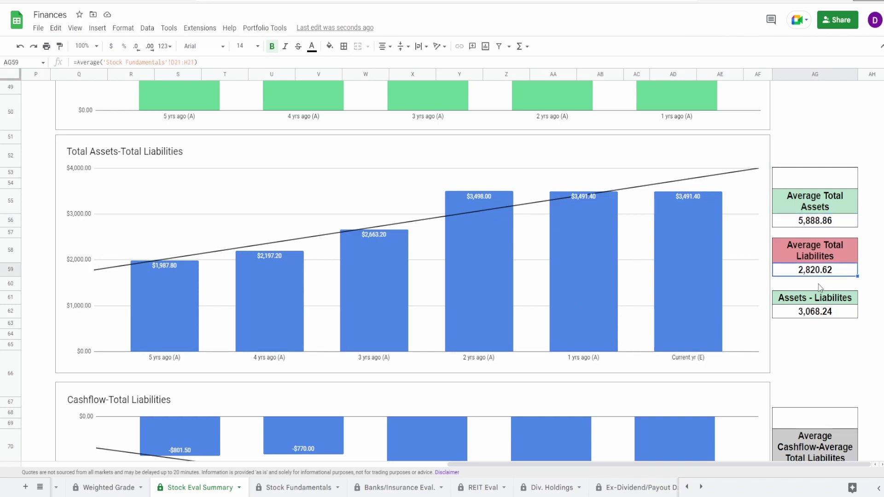
left_click(819, 314)
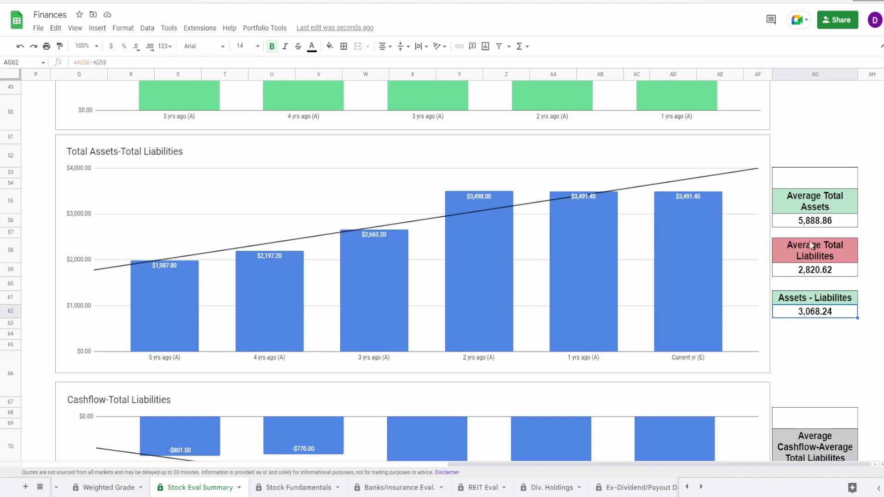
Enter 75% in the empty merged cell AG53:AG54 beside the Total Assets-Total Liabilities chart
left_click(815, 177)
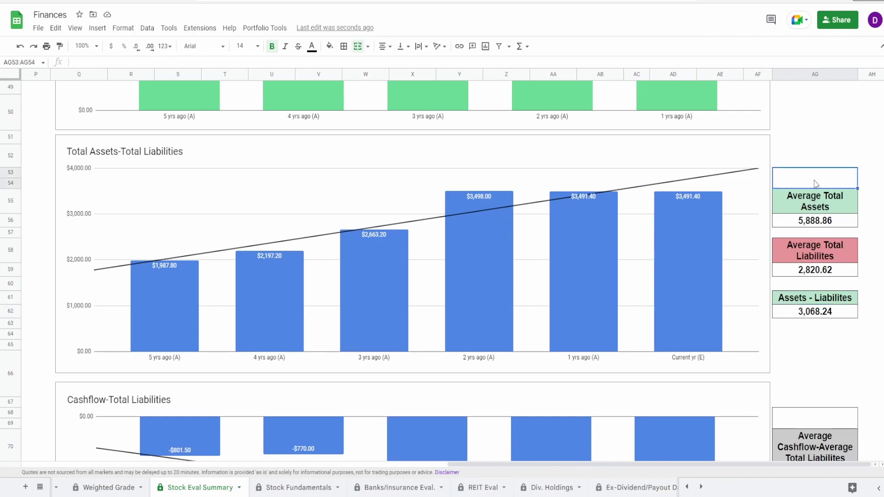
left_click(326, 298)
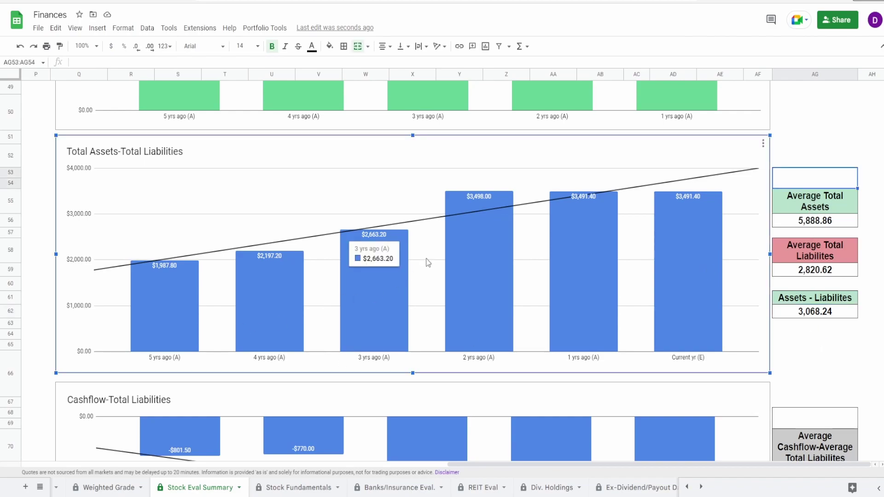
mouse_move(494, 251)
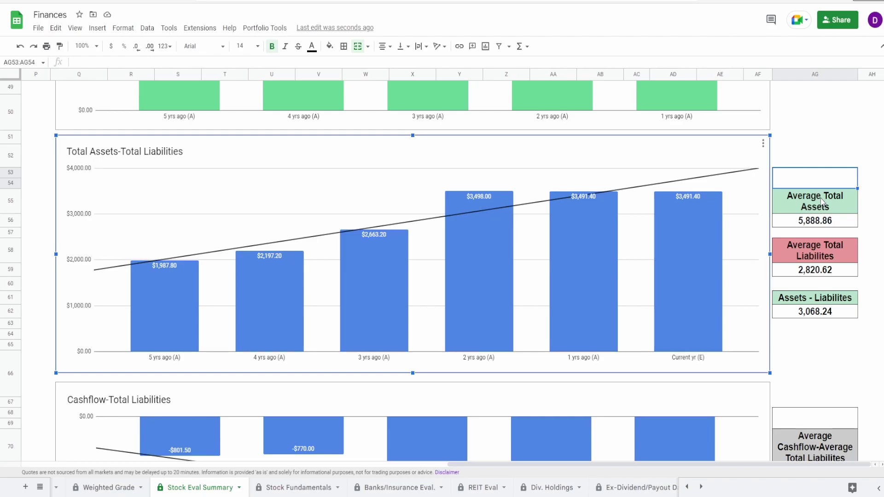
left_click(819, 182)
type("75%")
key("Return")
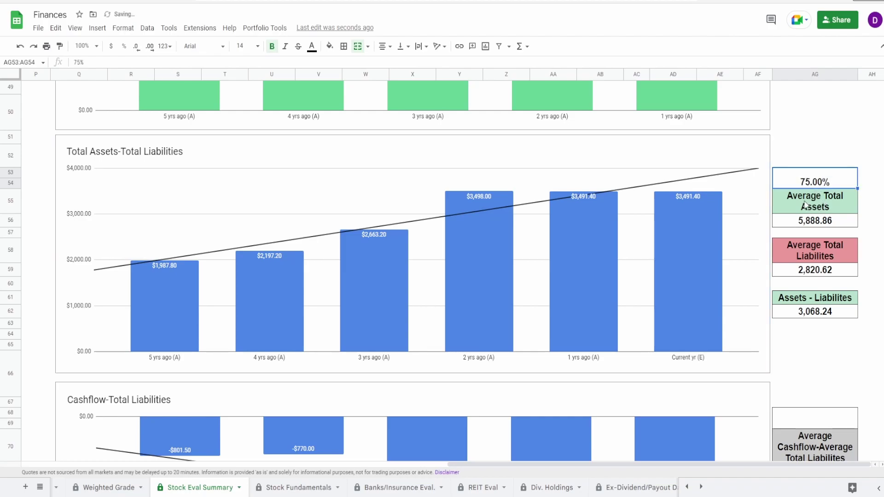
Examine the Cashflow-Total Liabilities chart year by year from 5 years ago to 1 year ago
scroll(683, 367, "down", 5)
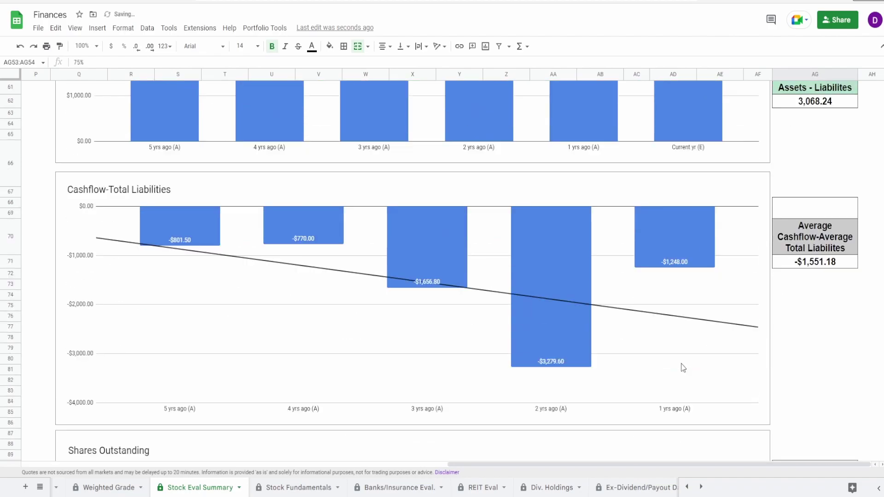
scroll(683, 368, "down", 1)
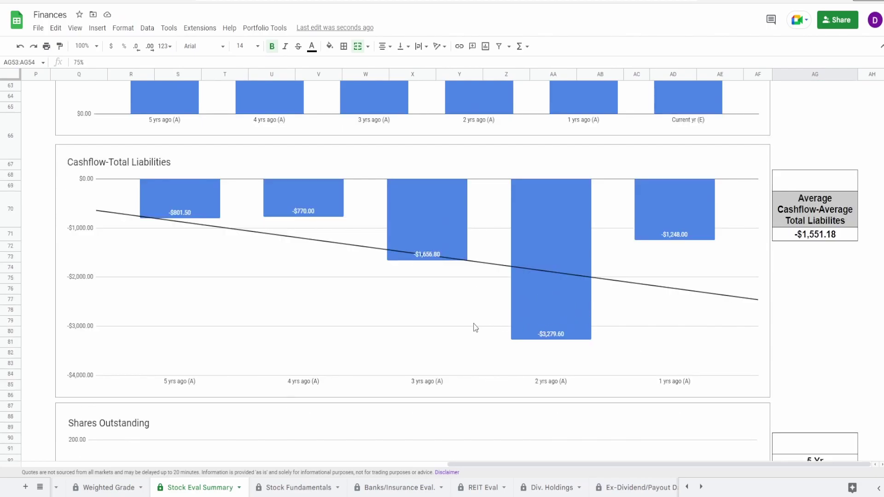
left_click(510, 311)
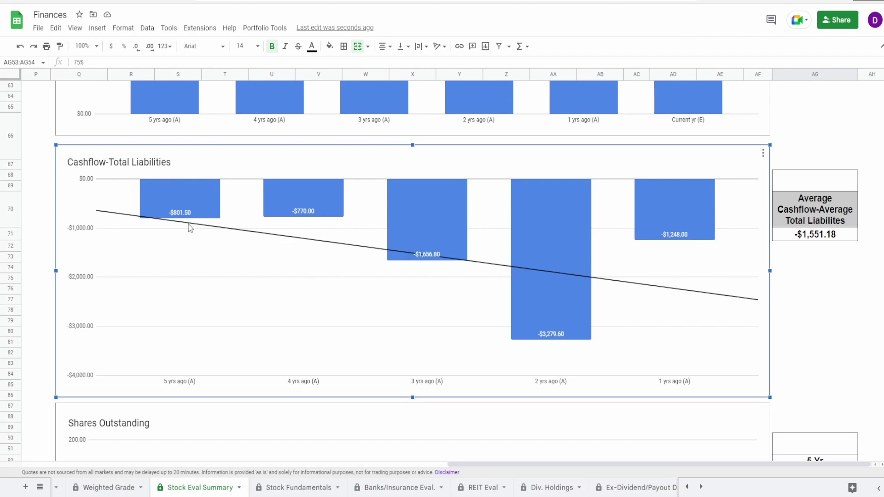
mouse_move(192, 215)
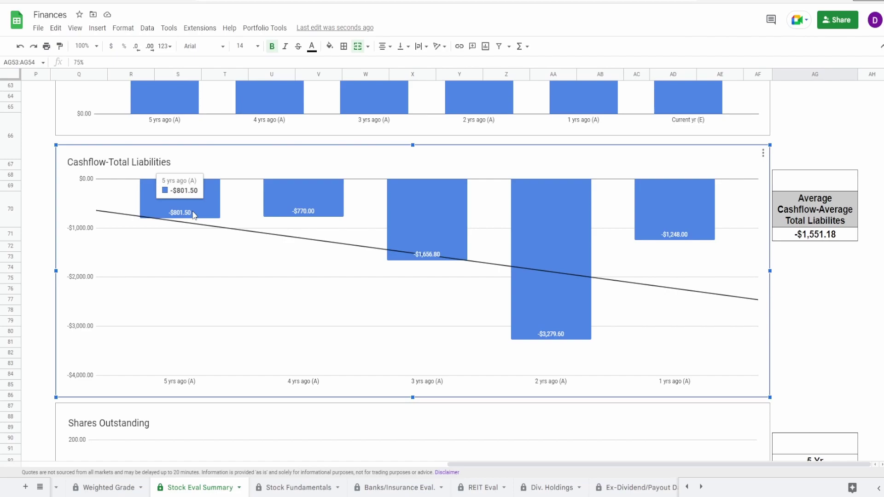
mouse_move(302, 201)
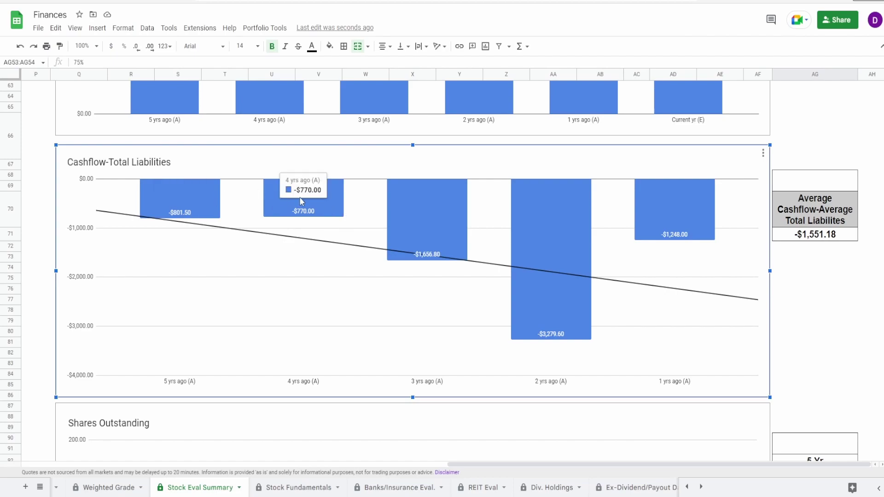
mouse_move(528, 305)
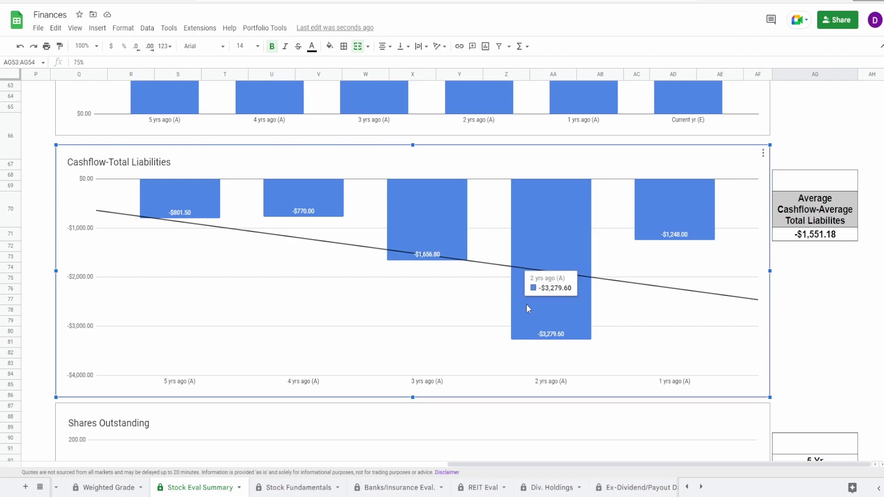
mouse_move(657, 229)
Compare the 2 years ago and 1 year ago bars of the Free Cash Flow chart with those of the Cashflow-Total Liabilities chart
scroll(507, 322, "up", 10)
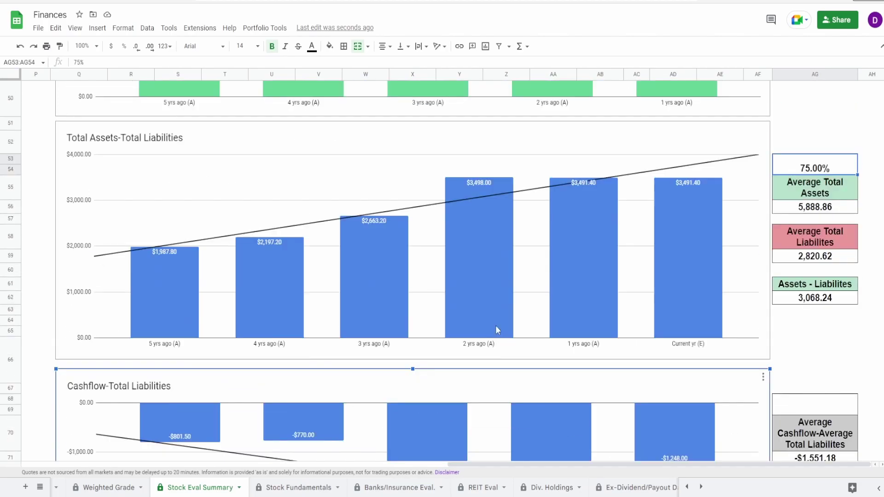
scroll(498, 331, "up", 8)
left_click(555, 254)
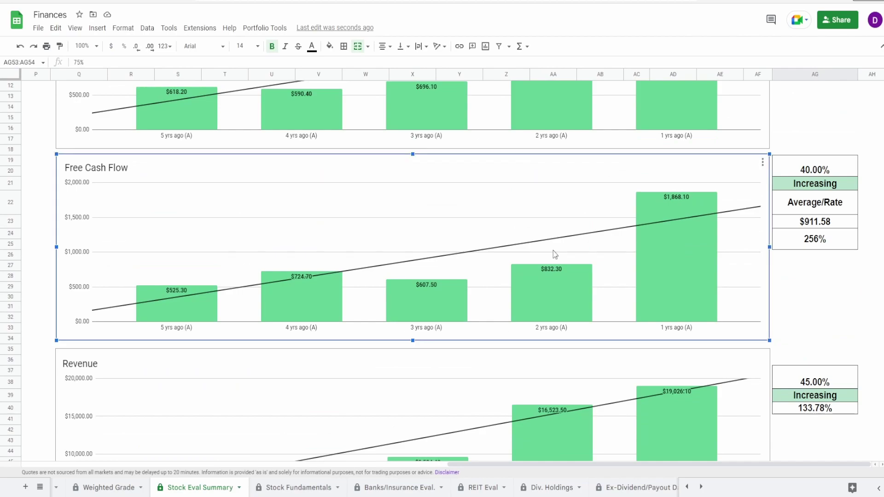
mouse_move(554, 290)
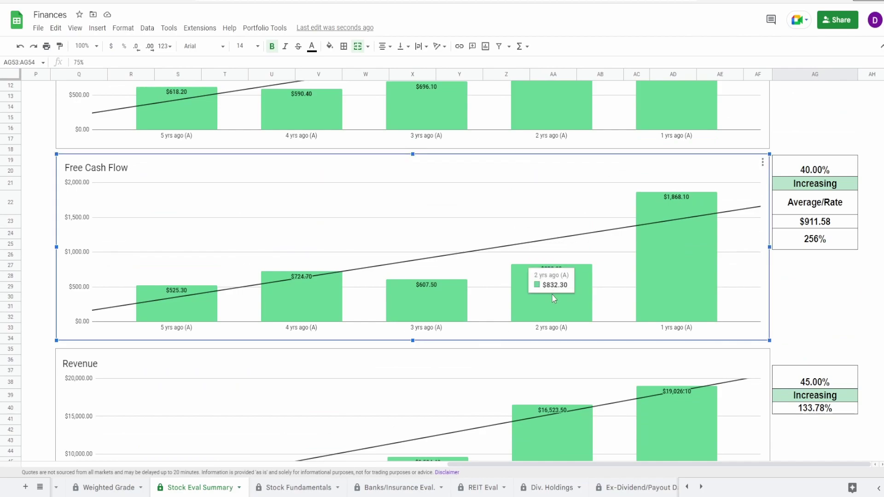
scroll(490, 300, "down", 15)
scroll(491, 295, "down", 2)
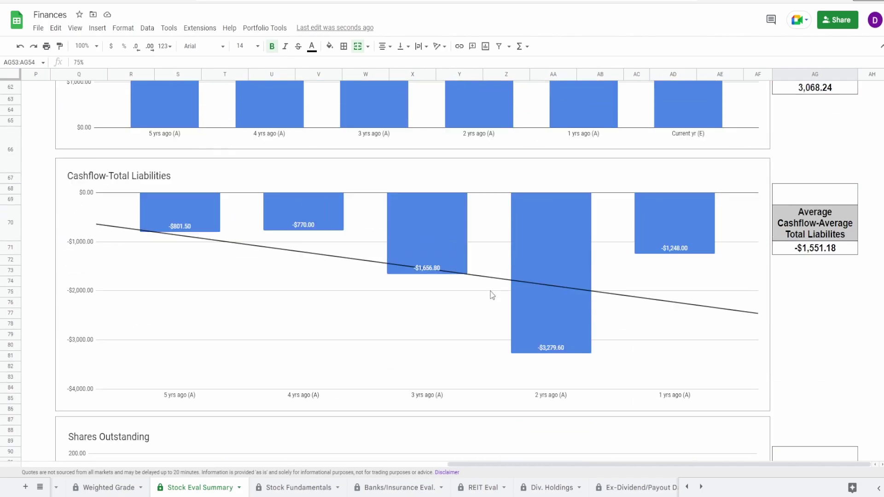
left_click(545, 270)
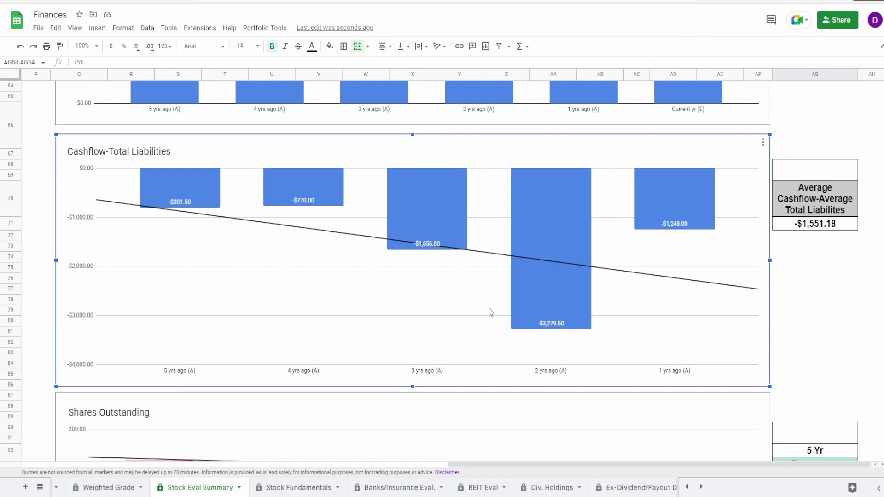
scroll(482, 313, "up", 1)
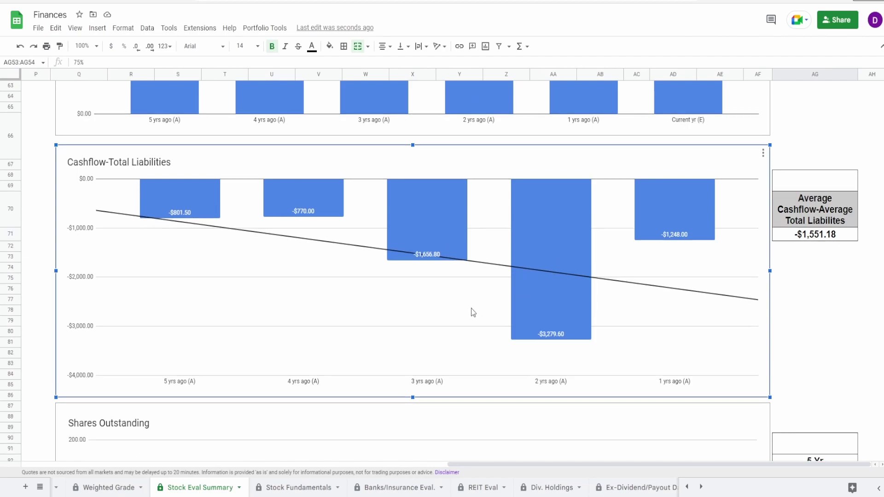
mouse_move(548, 315)
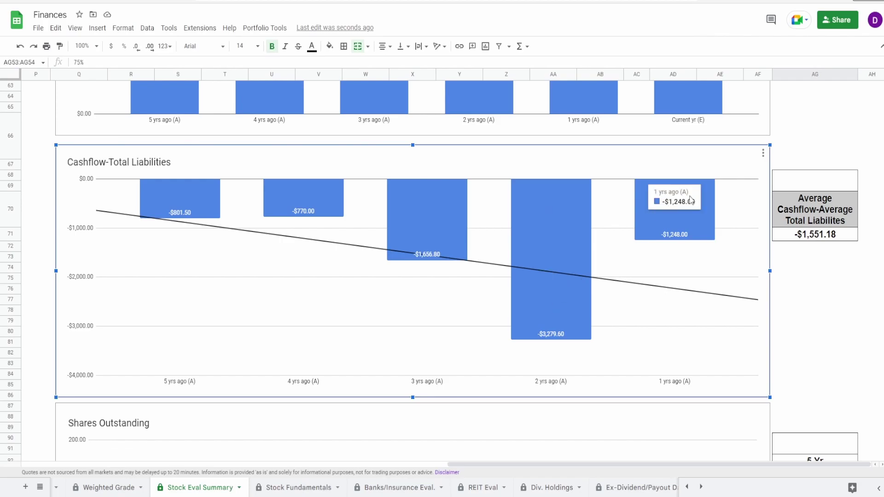
scroll(605, 307, "up", 5)
scroll(606, 308, "up", 12)
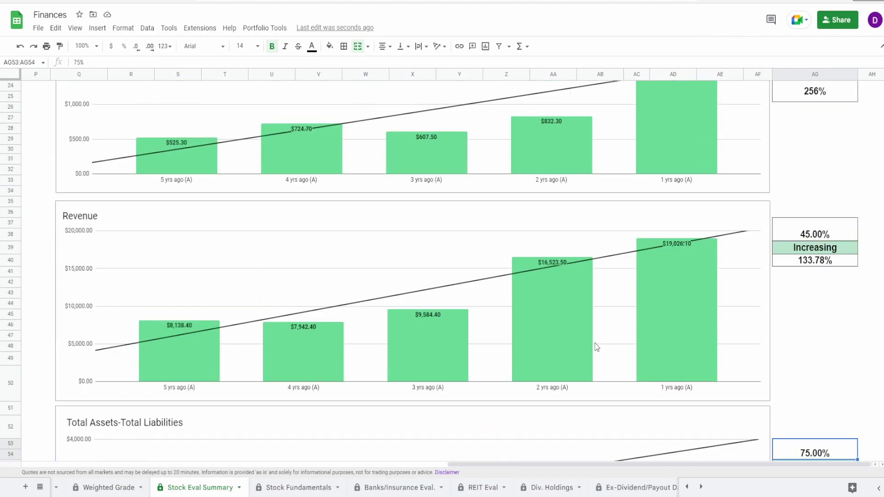
left_click(533, 300)
mouse_move(678, 277)
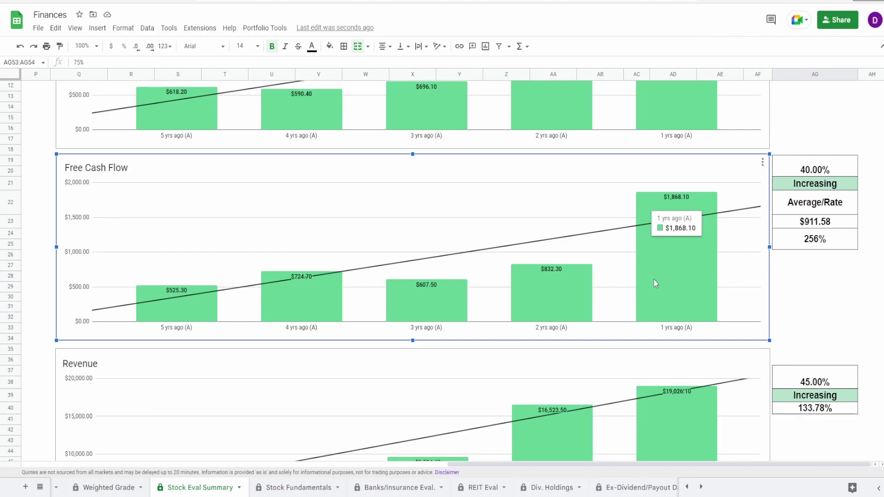
scroll(644, 282, "down", 15)
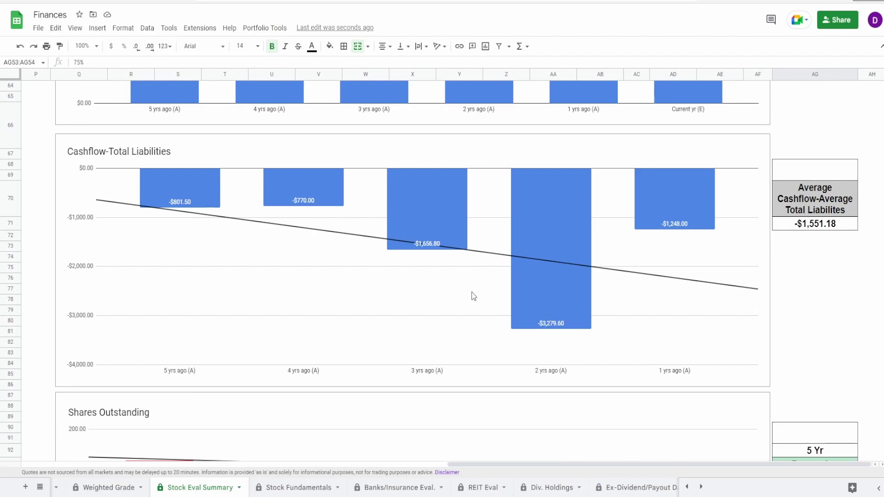
Check the average cashflow minus liabilities value in AG71 and enter 85% in the empty merged cell AG68:AG69 above it
left_click(827, 224)
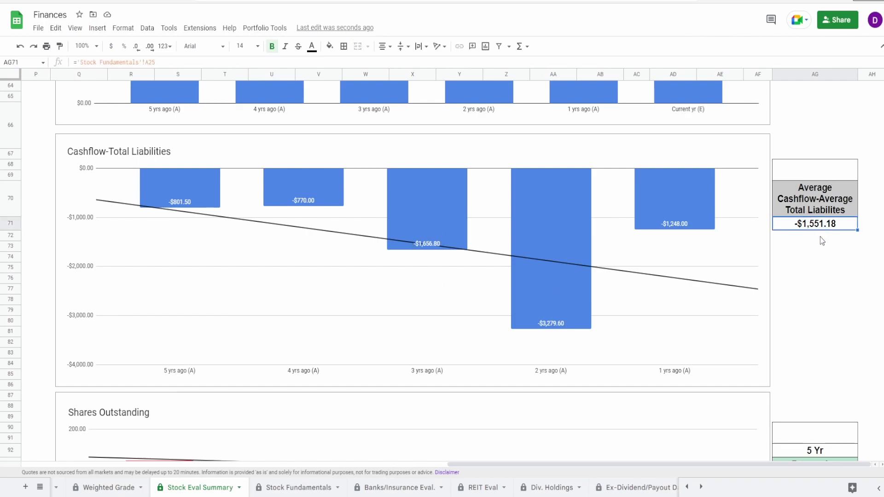
left_click(794, 168)
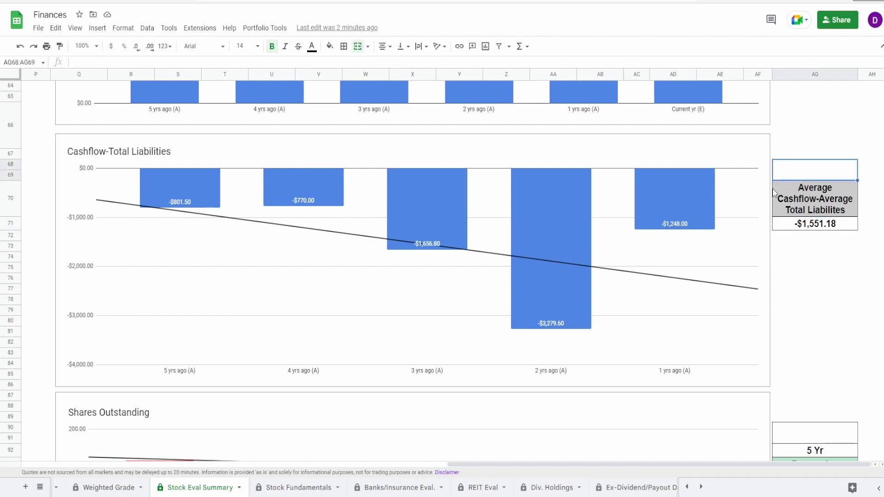
type("85%")
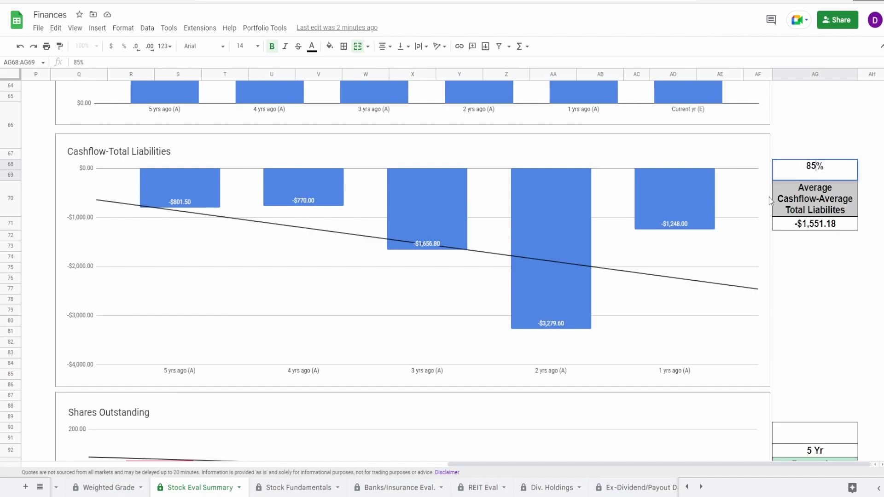
key("Return")
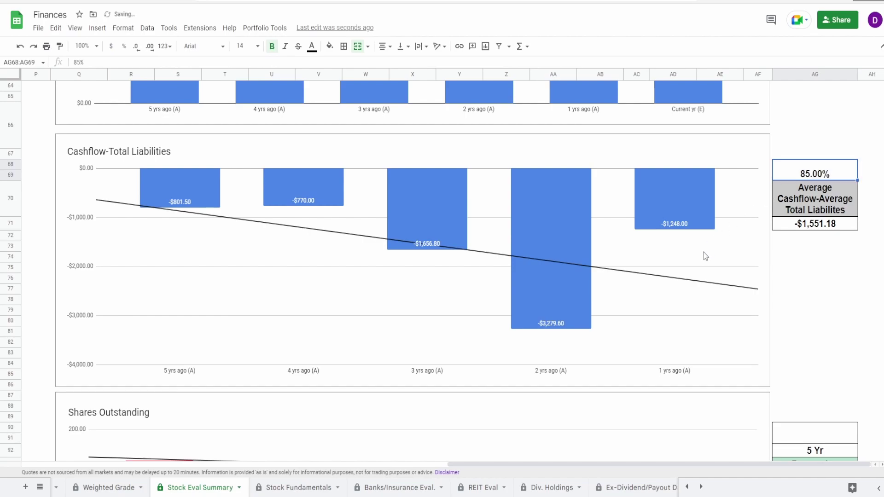
Examine the Shares Outstanding chart along with the 5 Yr and Previous to Current change rates beside it
scroll(707, 249, "down", 5)
scroll(711, 242, "down", 1)
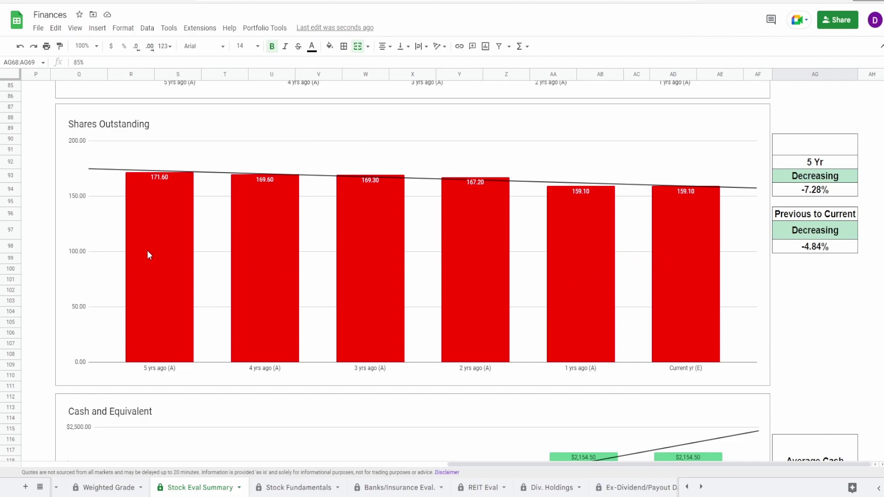
left_click(157, 268)
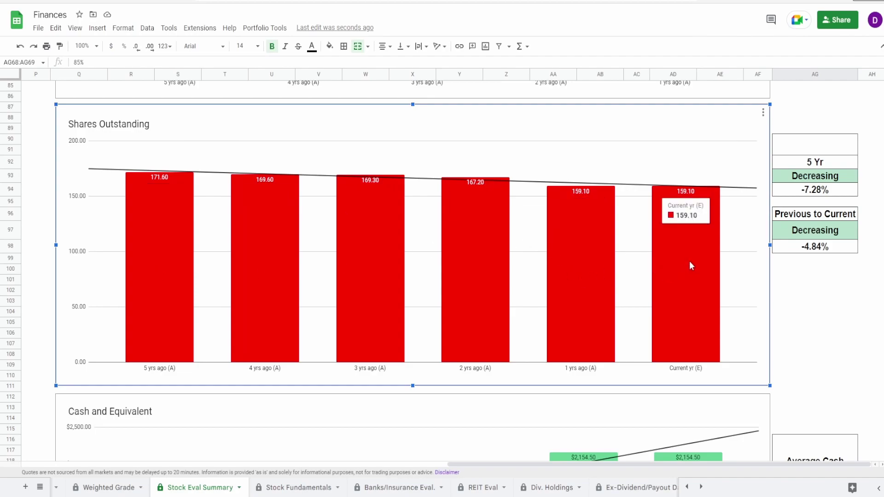
left_click(812, 192)
left_click(809, 251)
left_click(453, 301)
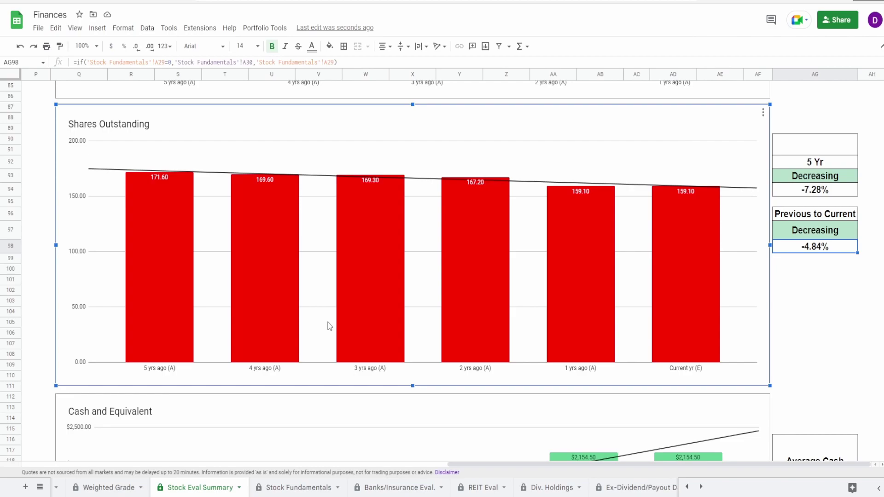
Enter 100% in the empty merged cell AG90:AG91 beside the Shares Outstanding chart
left_click(819, 147)
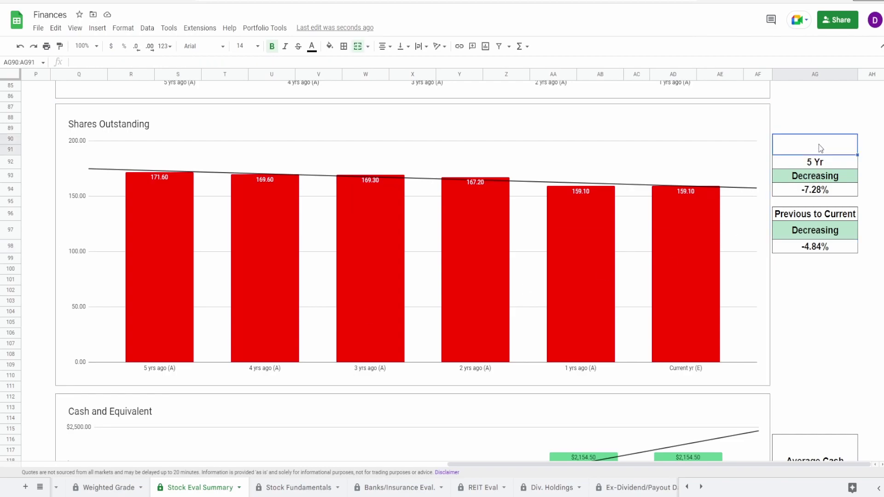
type("100")
key("Return")
Examine the Cash and Equivalent chart up to the current year and the Average Cash value beside it
scroll(649, 422, "down", 6)
left_click(680, 277)
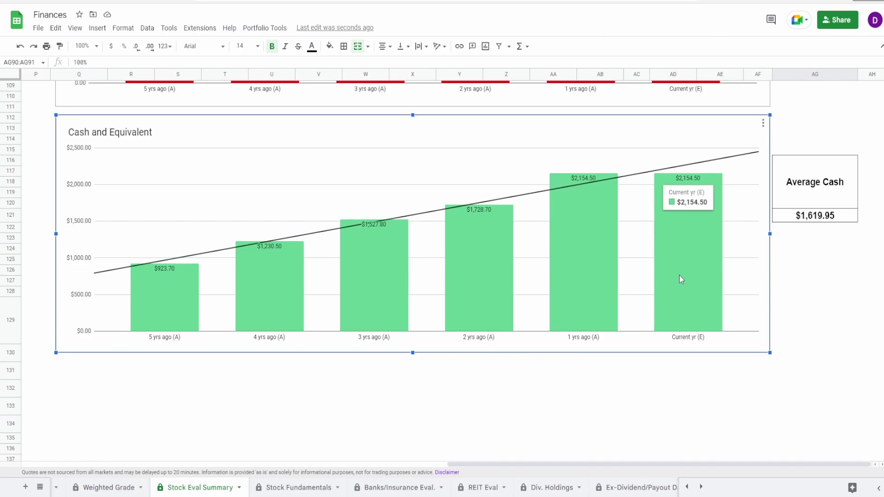
left_click(799, 220)
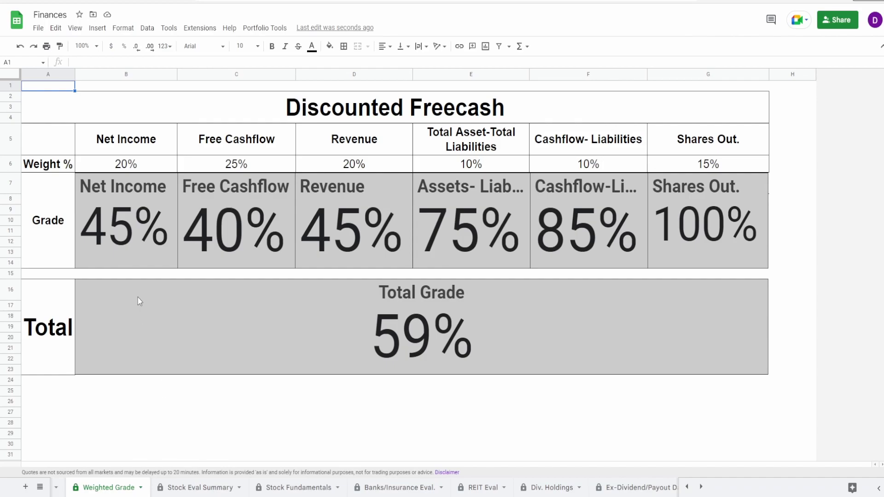
Review the grade of each of the six metrics and the Total Grade on the Weighted Grade sheet
left_click(137, 228)
left_click(232, 246)
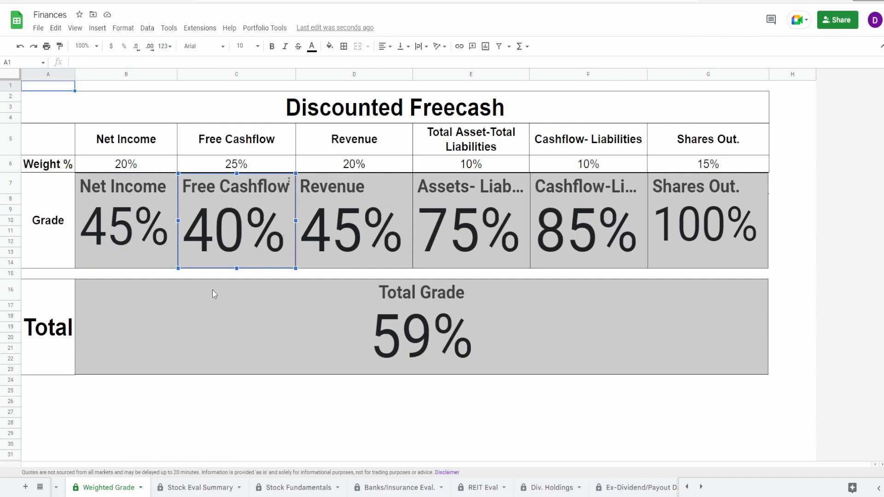
left_click(391, 244)
left_click(431, 237)
left_click(597, 240)
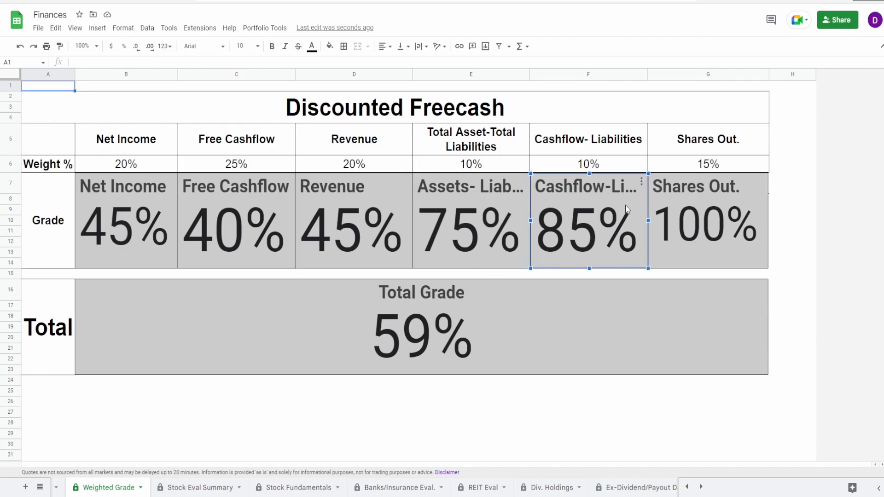
left_click(670, 248)
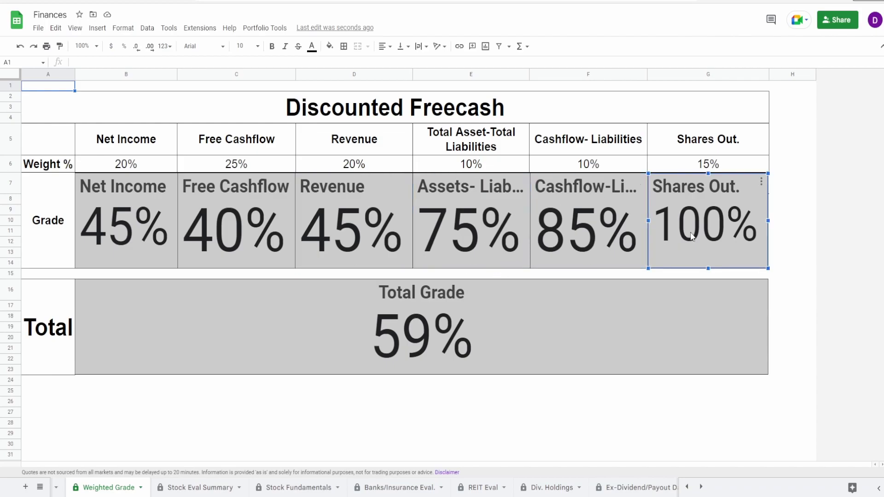
left_click(492, 339)
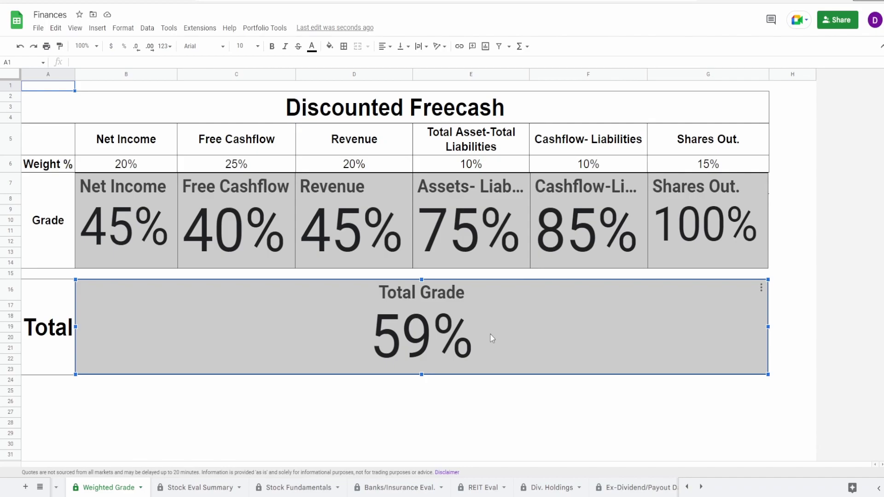
Go back to the Stock Eval Summary sheet and re-examine the Net Income and Free Cash Flow charts
left_click(200, 487)
scroll(477, 341, "up", 20)
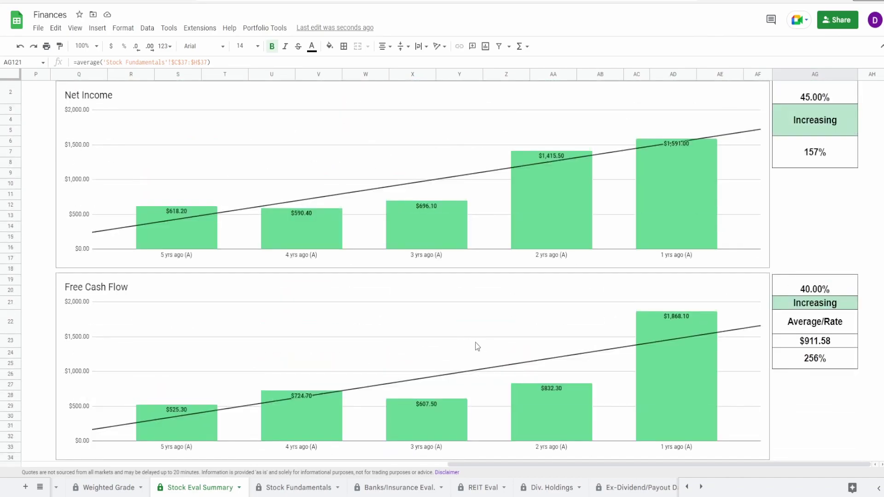
scroll(477, 345, "down", 2)
left_click(683, 342)
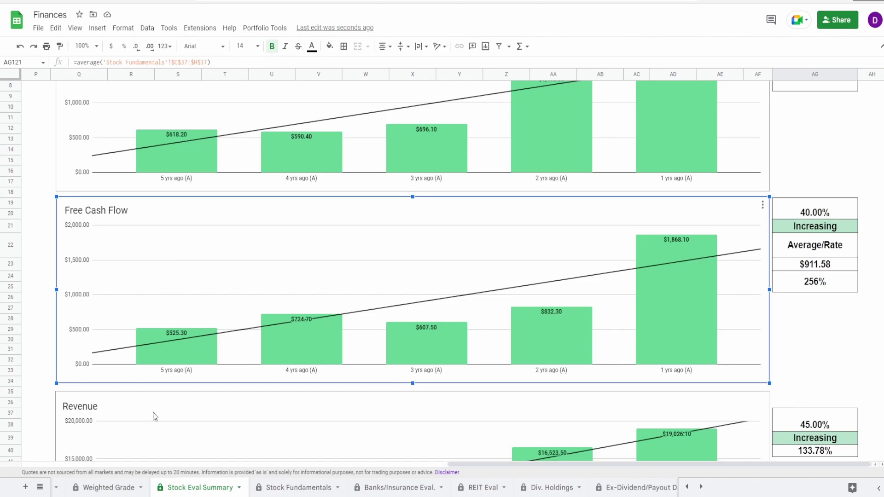
Return to the Weighted Grade sheet and recheck the Total Grade against the Net Income, Free Cashflow and Revenue grades
left_click(116, 487)
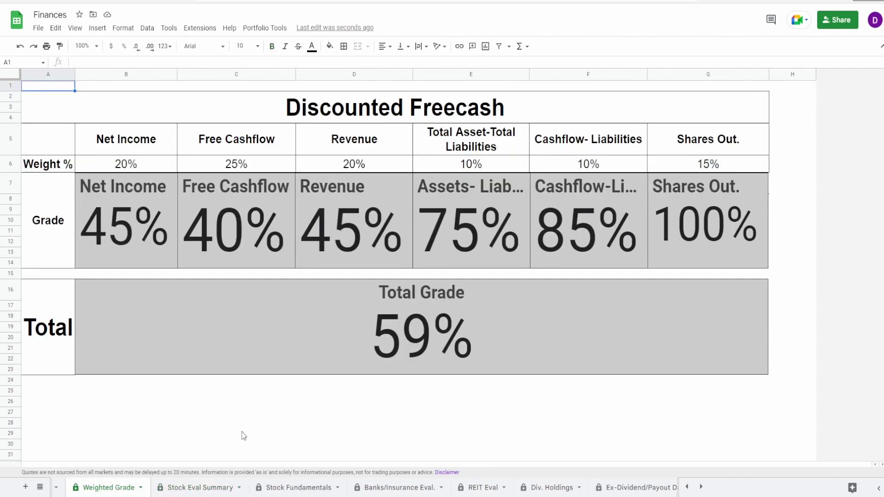
left_click(294, 347)
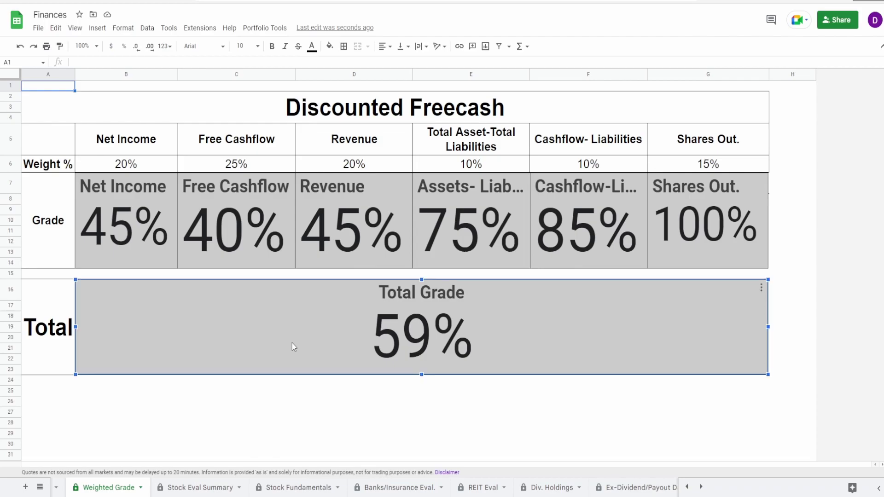
left_click(143, 242)
left_click(224, 237)
left_click(371, 228)
left_click(391, 305)
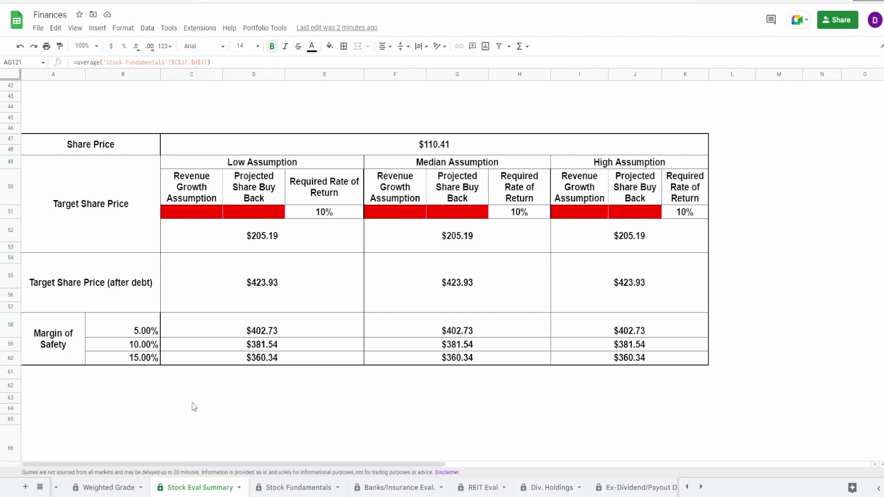
Compare the target share prices before and after debt with the current Share Price, and check the PE (TTM) in the summary
left_click(270, 249)
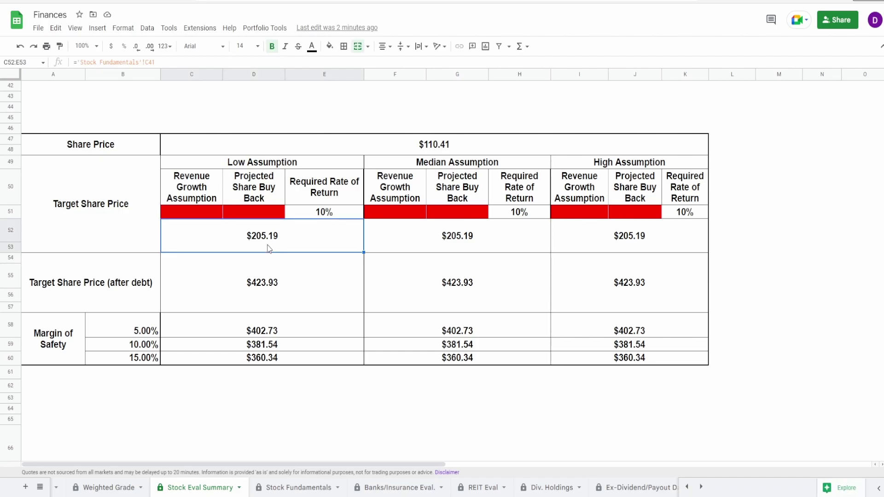
left_click_drag(244, 295, 744, 291)
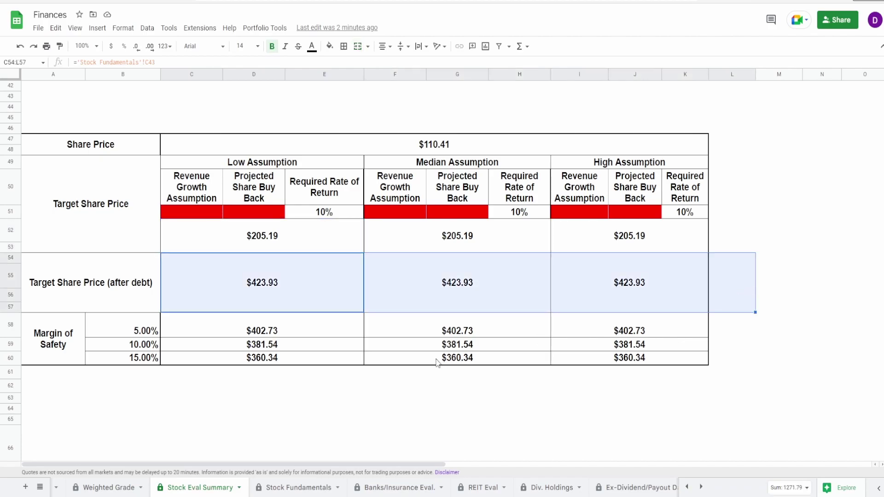
scroll(434, 389, "up", 10)
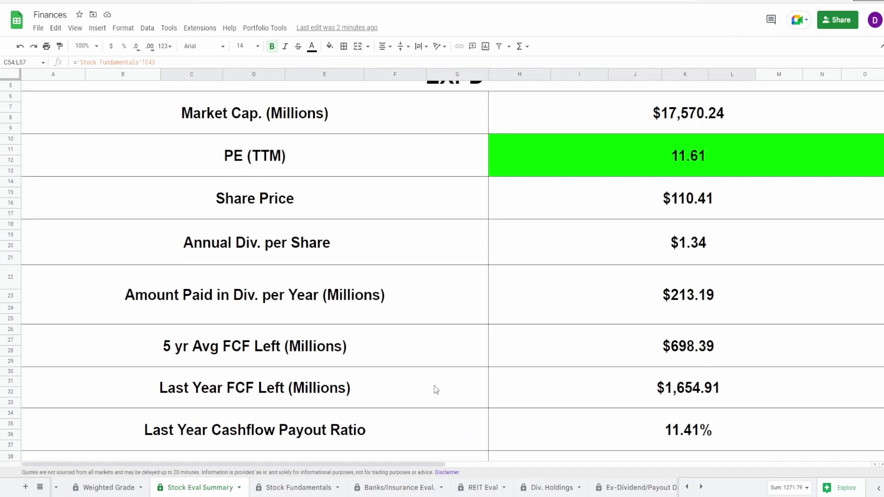
left_click(542, 204)
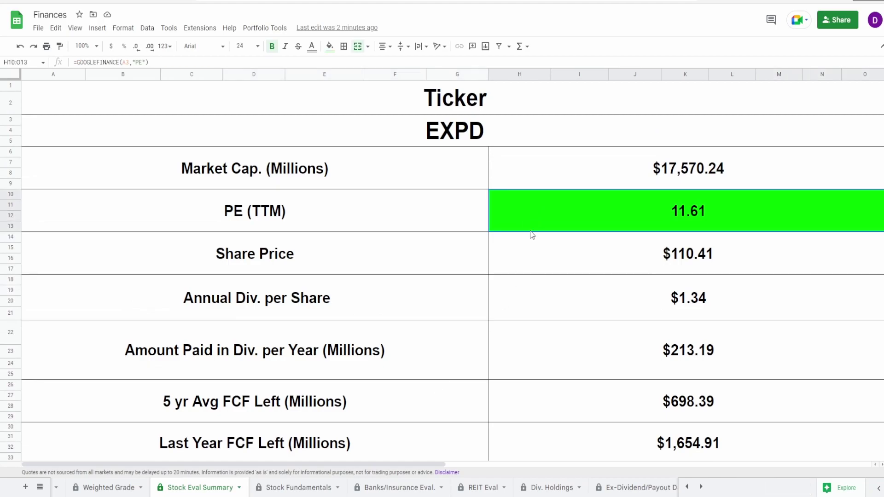
scroll(507, 242, "down", 10)
left_click(434, 147)
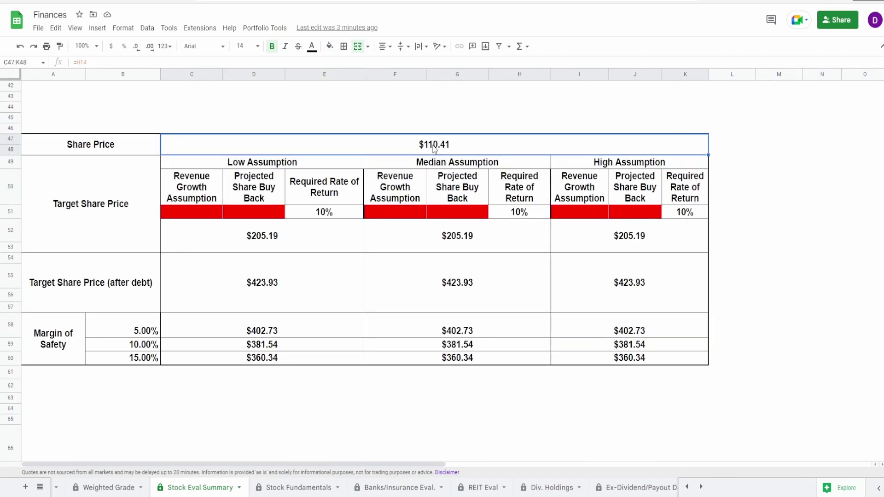
left_click(301, 280)
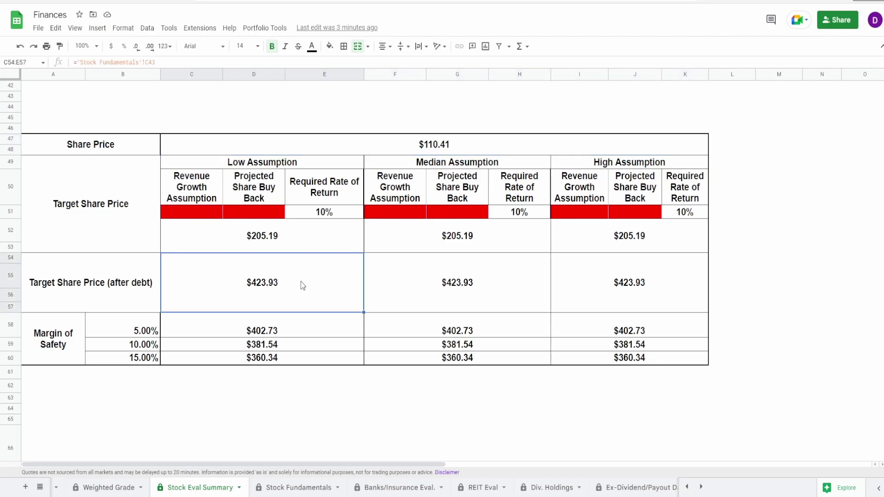
left_click(431, 149)
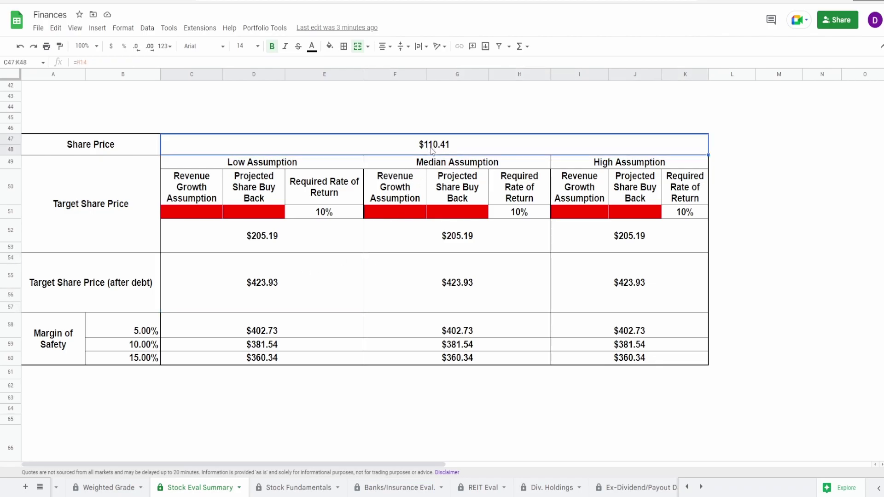
left_click(303, 298)
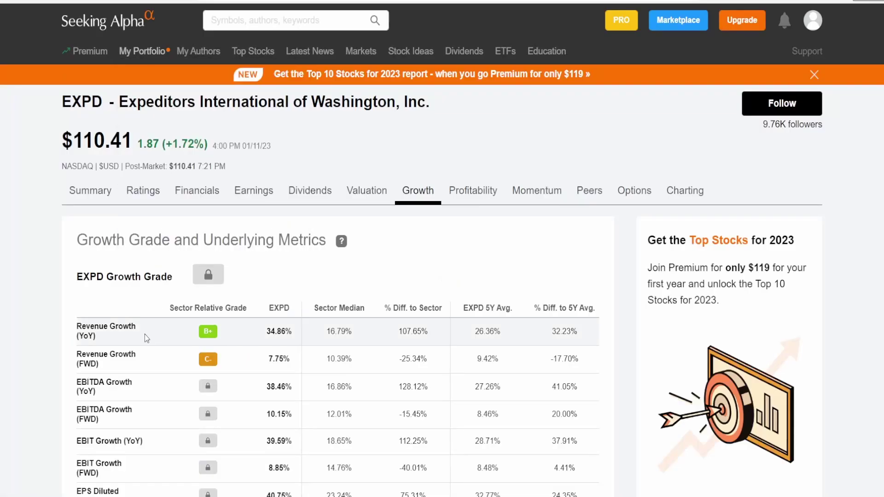
Check Seeking Alpha's forward Revenue Growth, and set the Revenue Growth Assumption to 4% for low, 5% for median and 6% for high
double_click(279, 359)
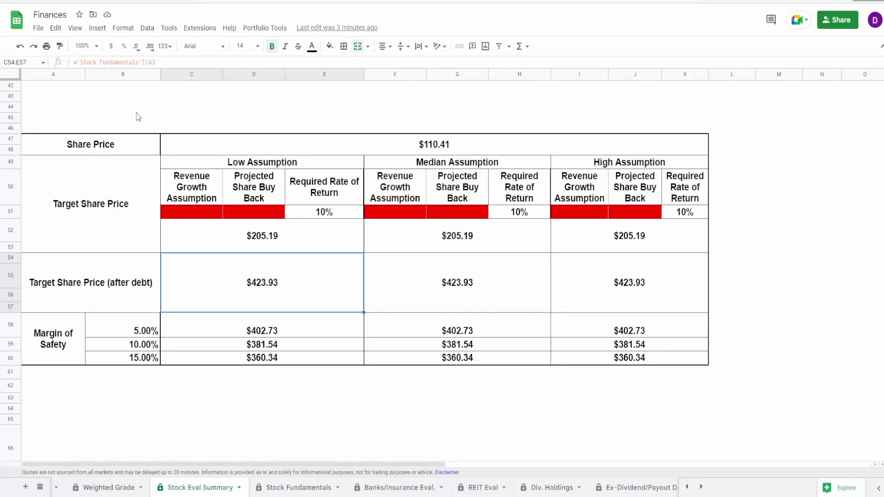
left_click(203, 215)
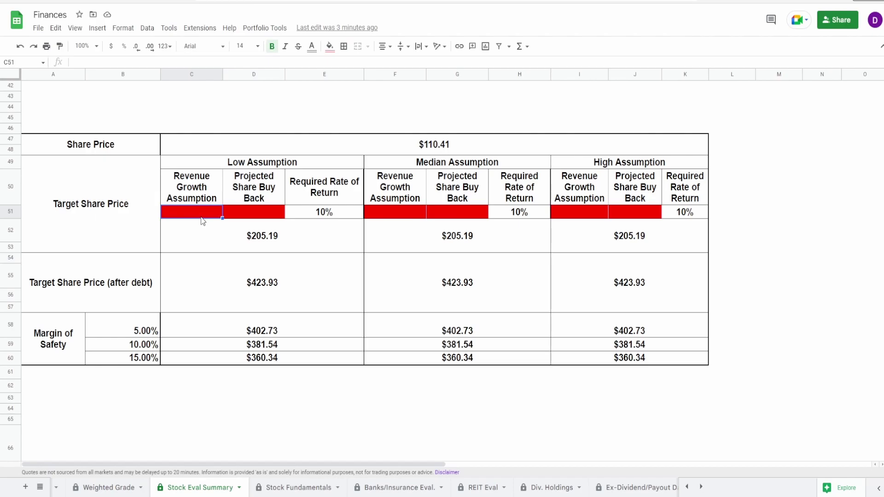
type("4%")
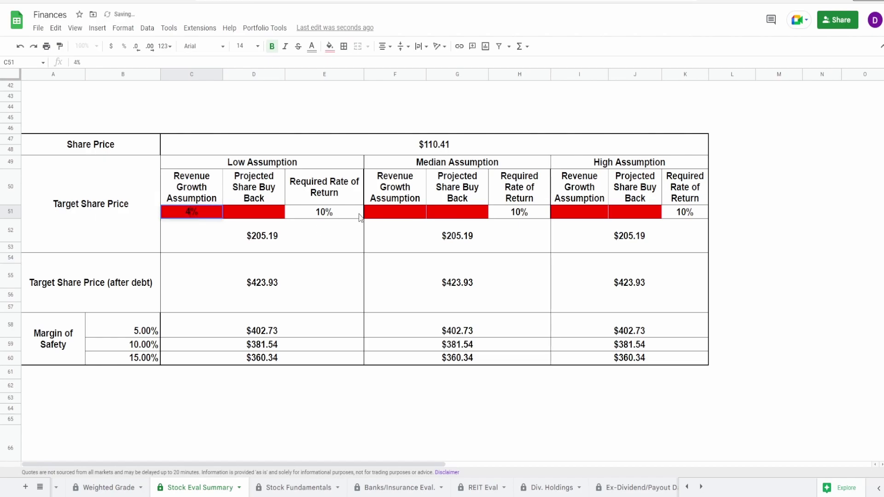
left_click(369, 215)
type("5%")
left_click(570, 213)
type("6%")
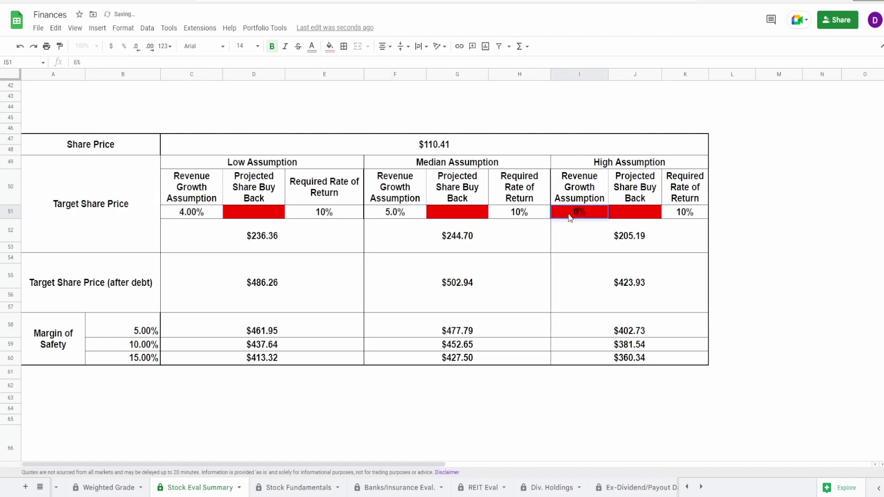
key("Return")
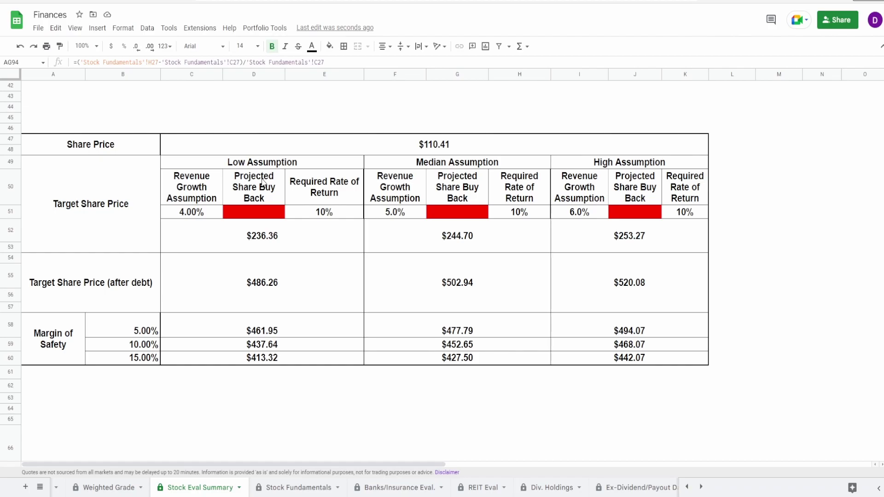
Set the Projected Share Buy Back to 4% for the low, 5% for the median and 6% for the high assumption
left_click(269, 216)
type("4%")
left_click(441, 209)
type("5%")
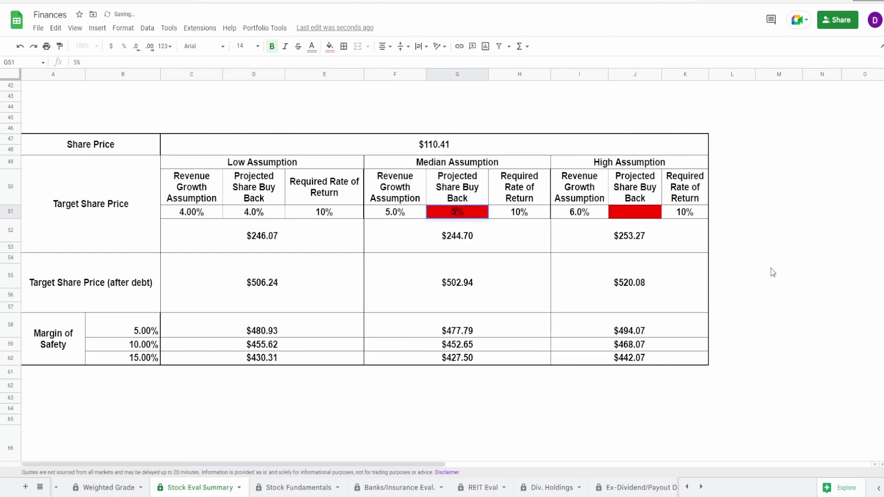
left_click(650, 217)
type("6%")
key("Return")
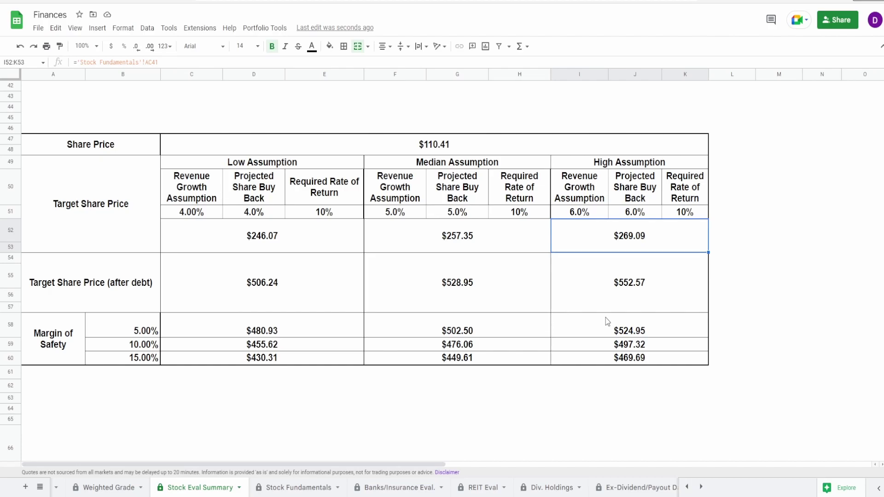
Review the target share prices before and after debt and the Margin of Safety prices across the assumptions against the Share Price
left_click(300, 245)
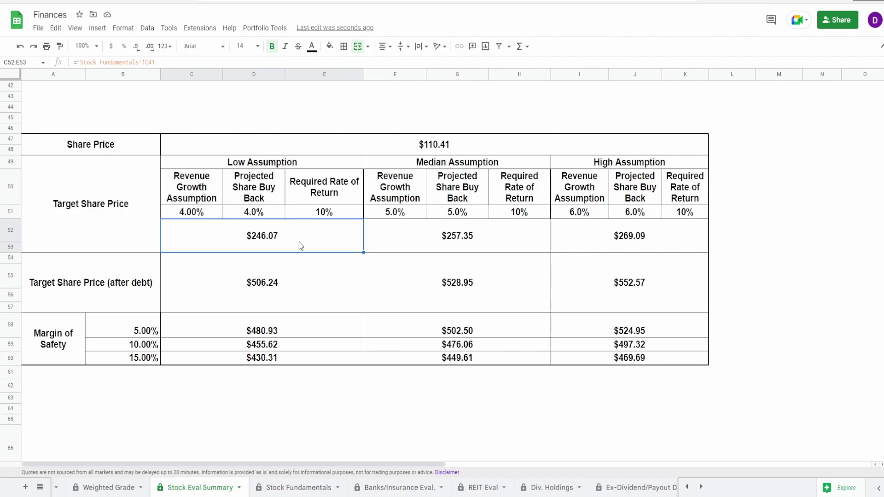
left_click(587, 248)
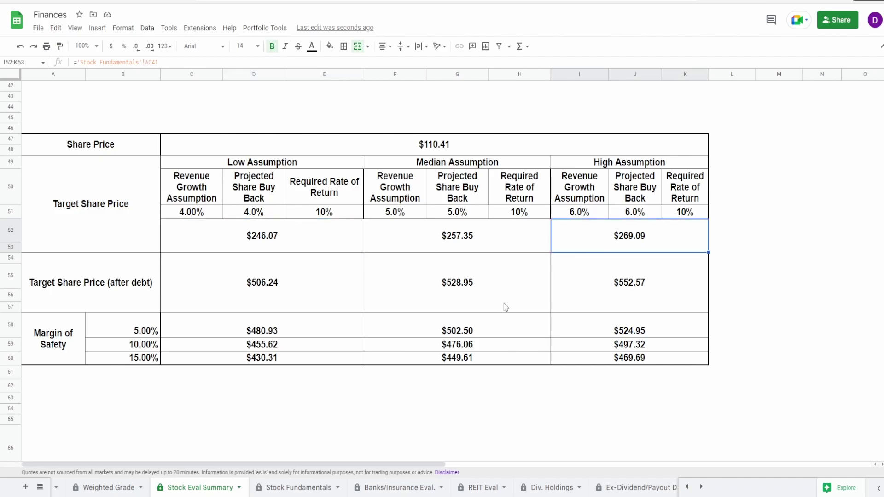
left_click(269, 274)
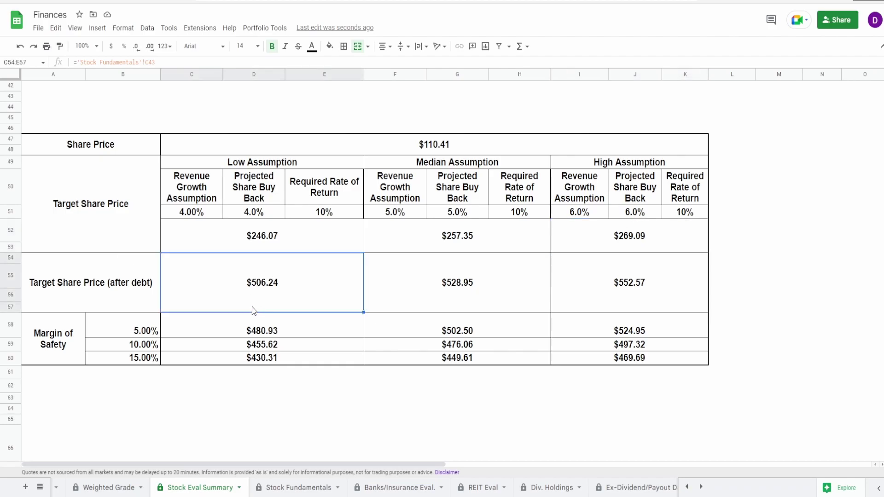
left_click(602, 284)
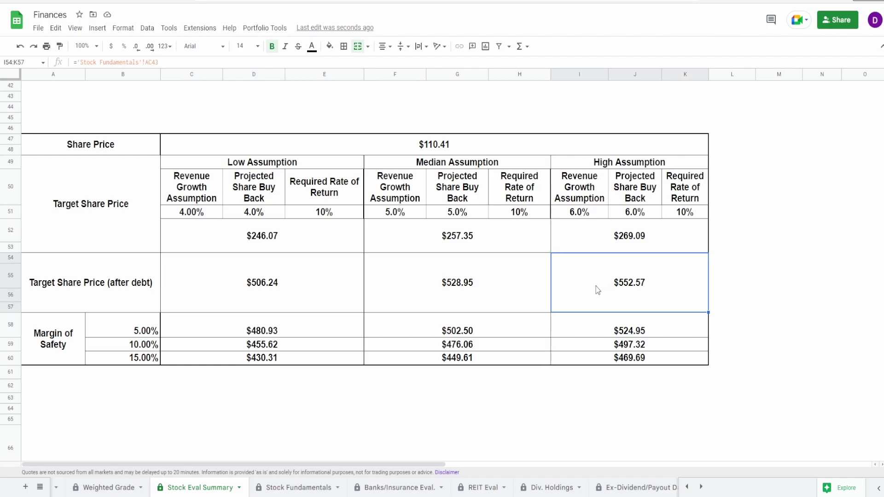
left_click_drag(152, 337, 152, 361)
left_click(247, 364)
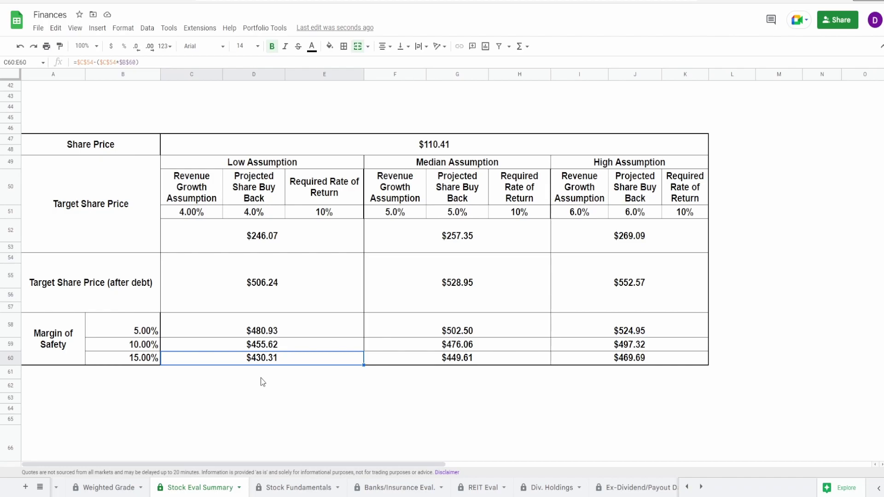
left_click(619, 334)
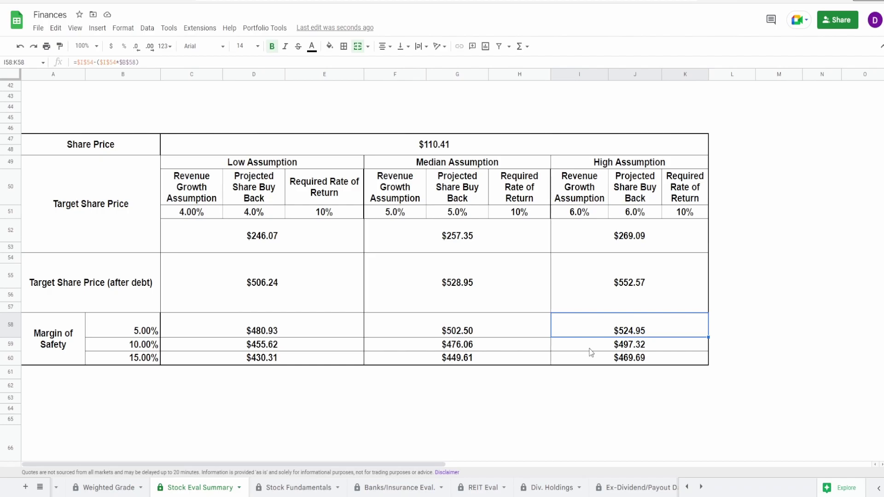
left_click(414, 143)
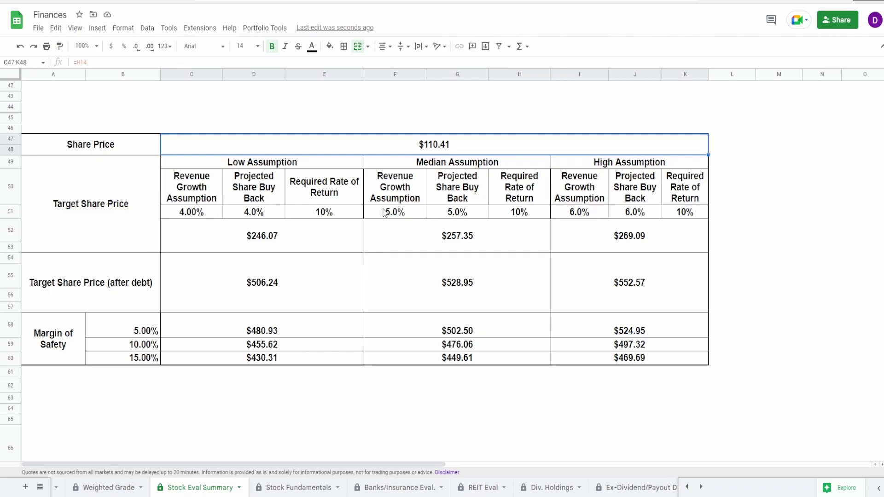
Go to the Stock Fundamentals sheet and examine the yearly Cash from Operations values in the Free Cash Flow table
left_click(301, 488)
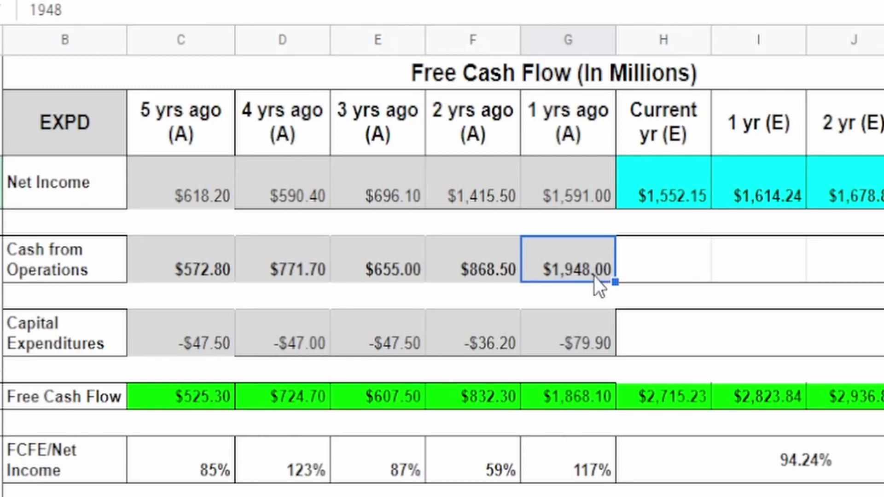
left_click(212, 277)
left_click(305, 271)
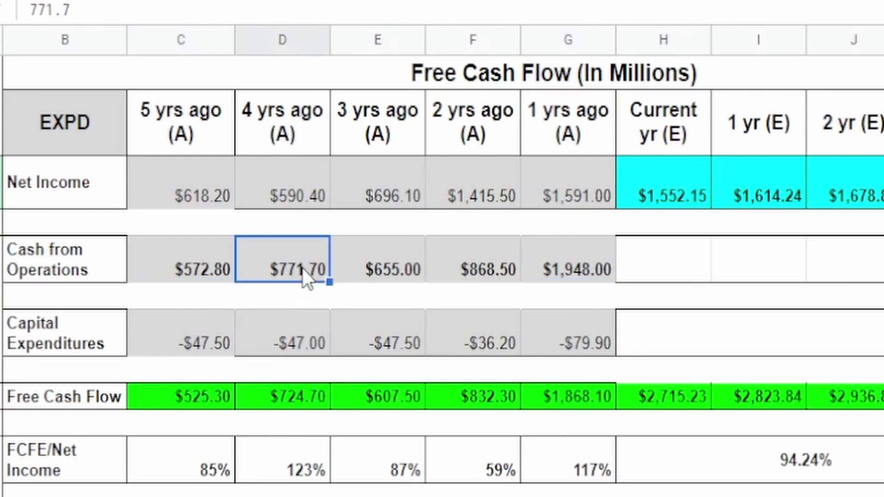
left_click(395, 277)
left_click(488, 283)
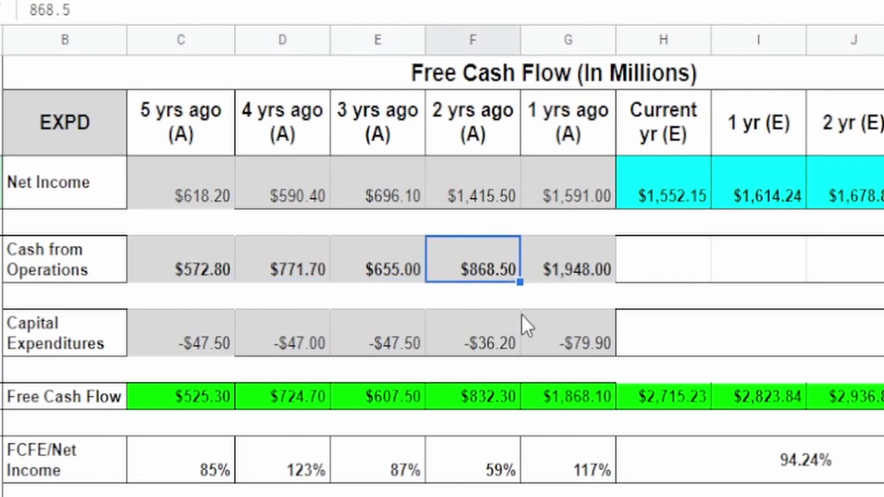
Set Cash from Operations for 1 yrs ago to the formula =200+F5 and check that year's Free Cash Flow
left_click(582, 274)
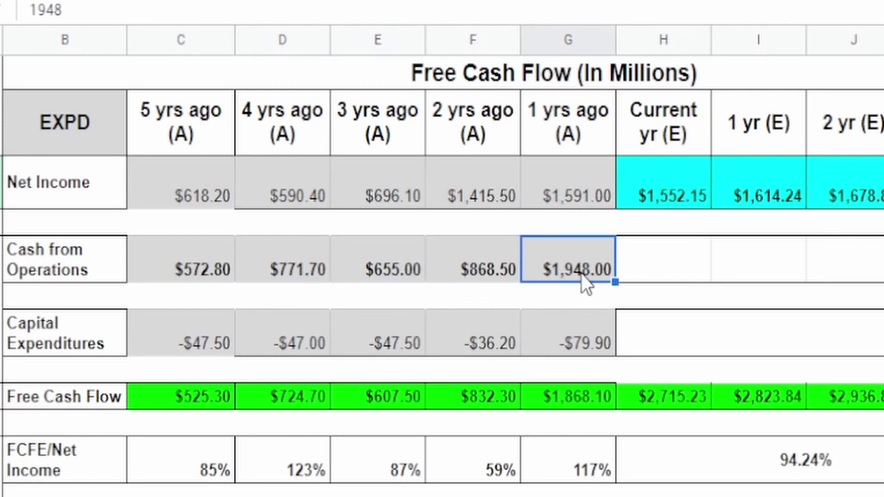
type("=200")
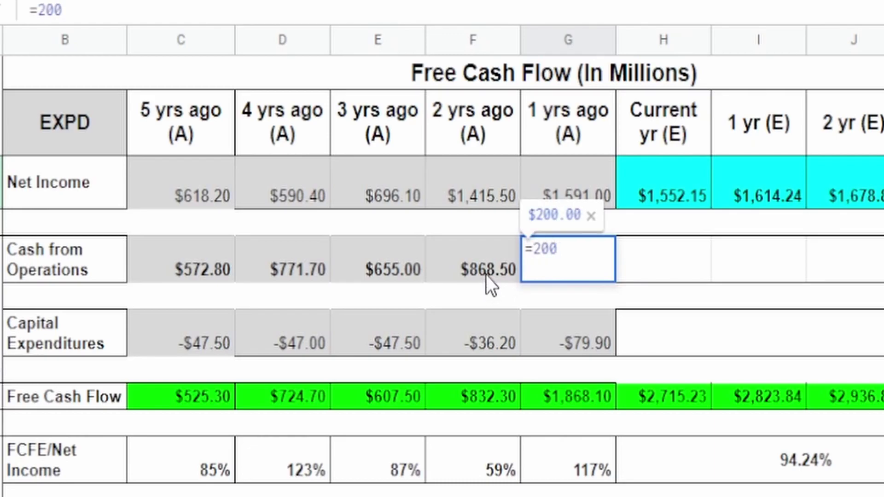
type("+")
left_click(486, 270)
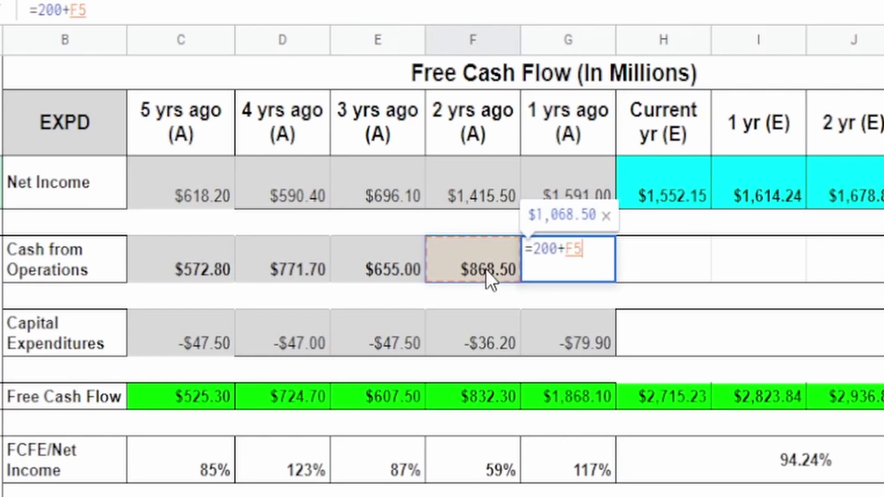
key("Return")
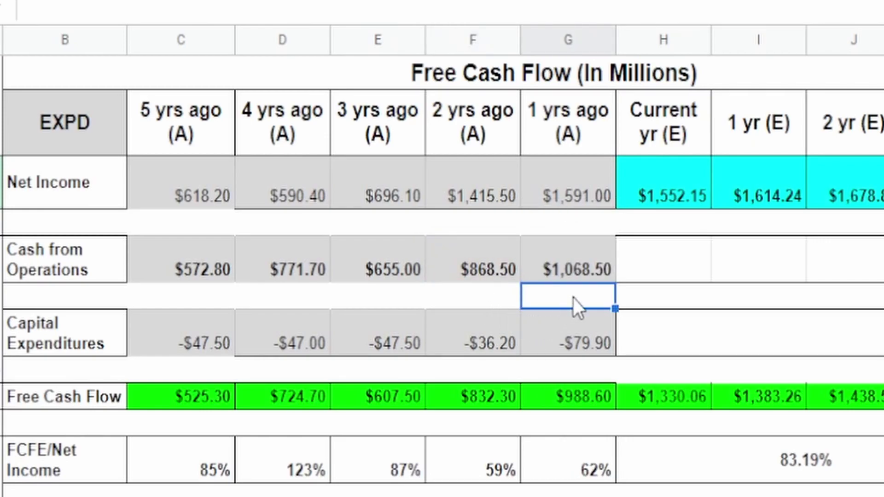
left_click(583, 266)
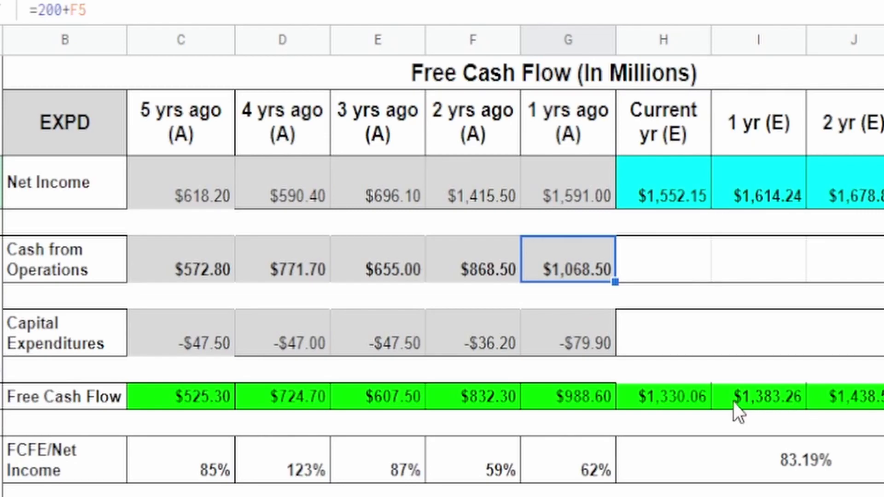
left_click(592, 401)
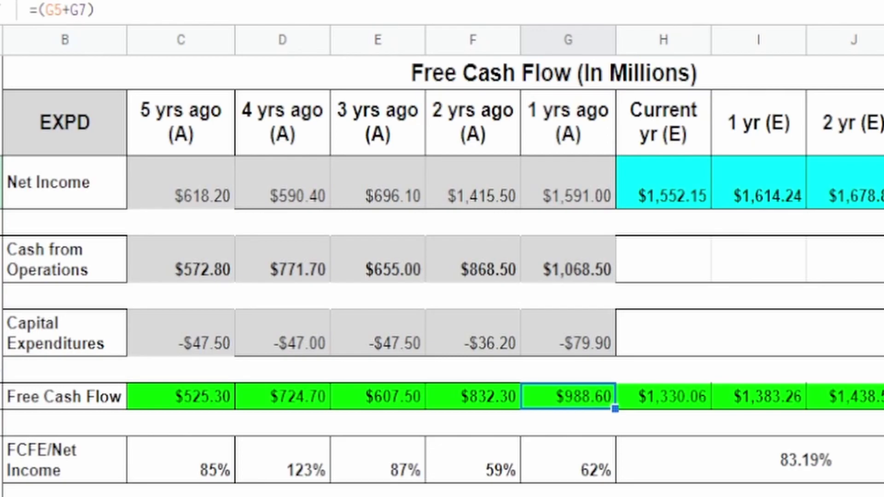
Try 1948 again as the 1 yrs ago Cash from Operations, and revert to the =200+F5 formula
left_click(568, 260)
type("1948")
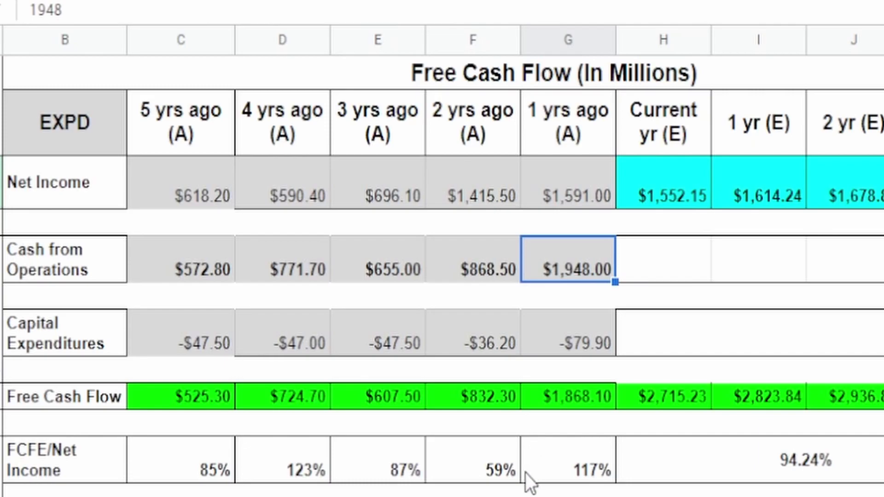
key("ctrl+z")
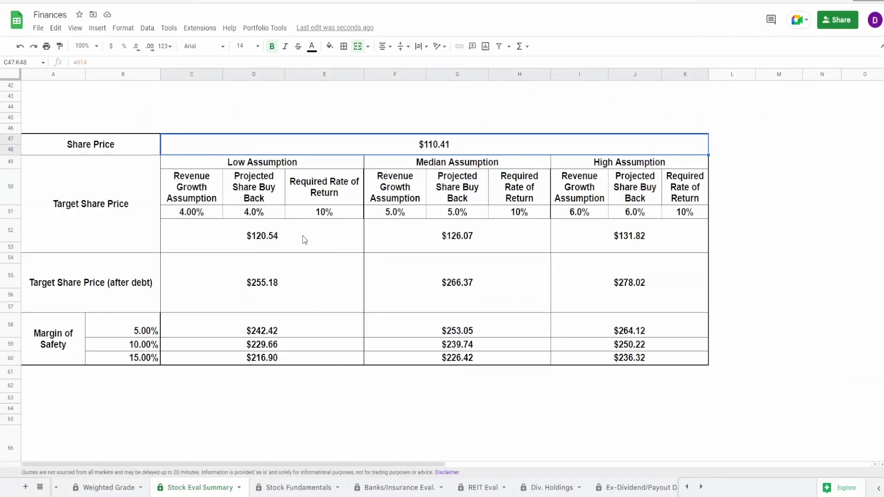
Review the Low Assumption's growth, buyback and required return inputs, and compare the low and high target share prices before and after debt
left_click_drag(175, 190, 260, 214)
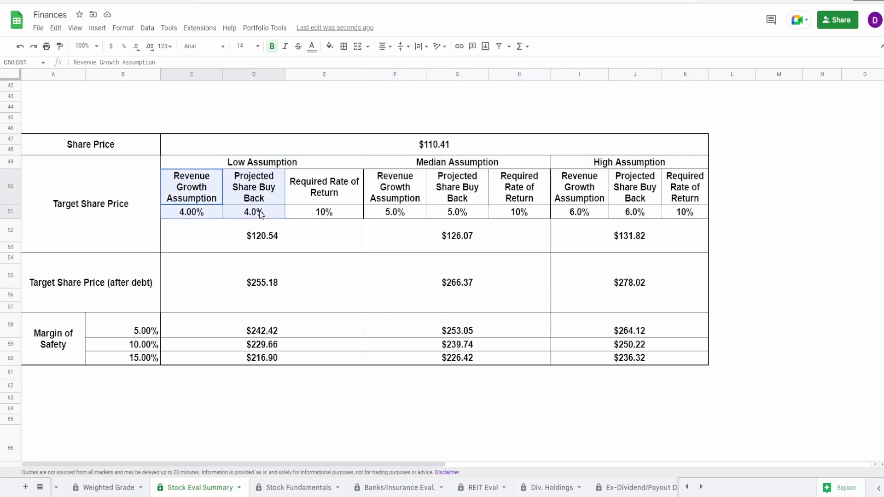
left_click(324, 194)
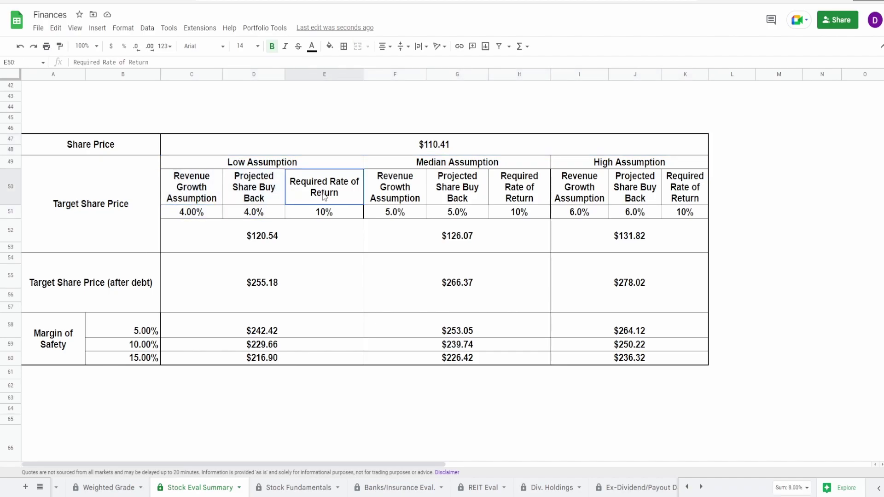
left_click_drag(325, 194, 330, 219)
left_click(284, 246)
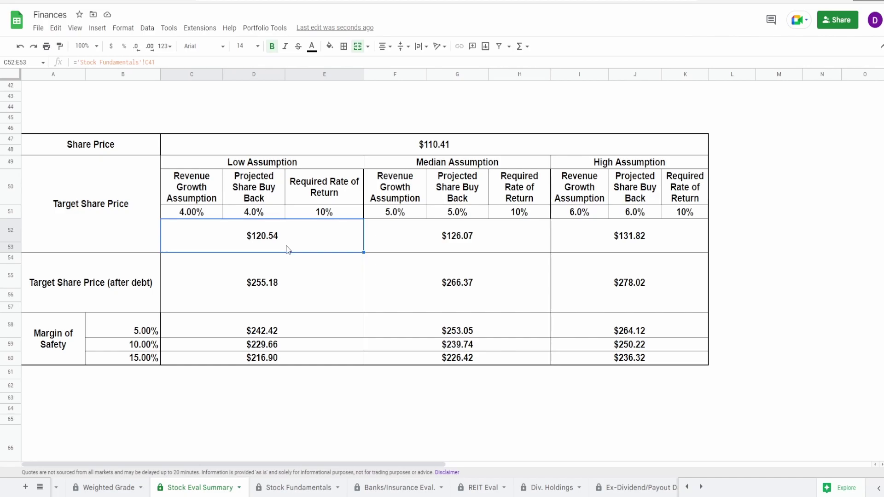
left_click(587, 245)
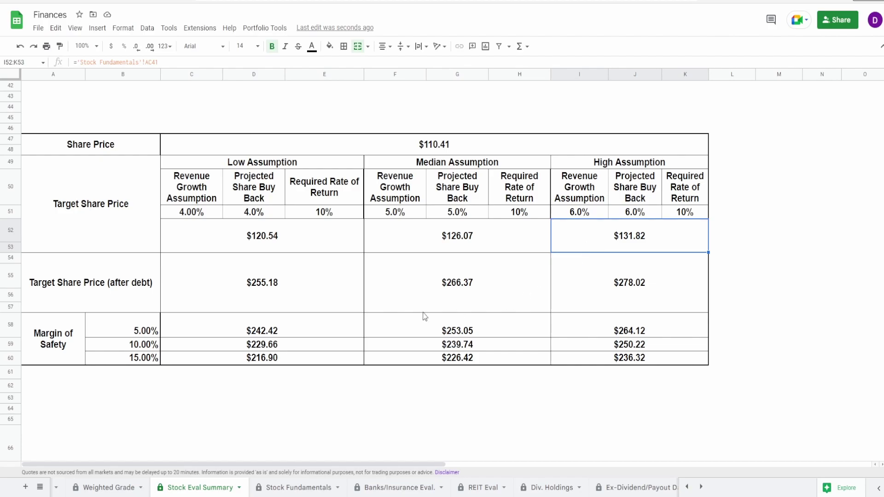
left_click(244, 290)
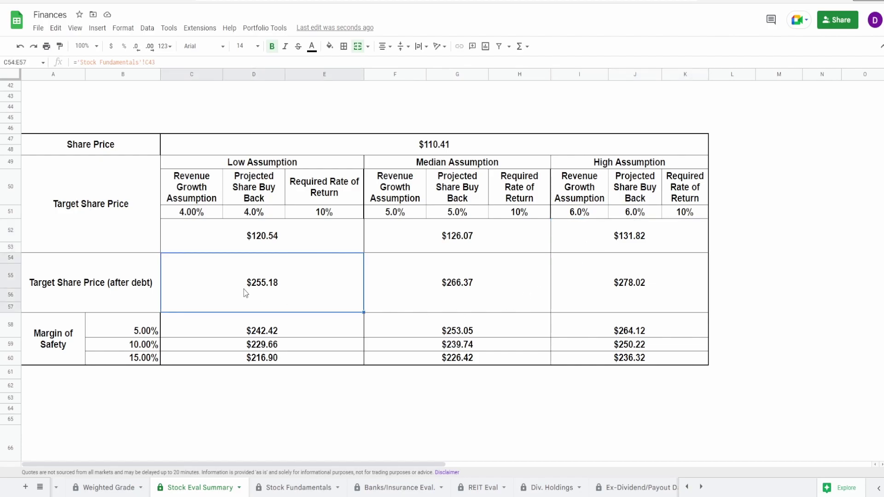
left_click(589, 287)
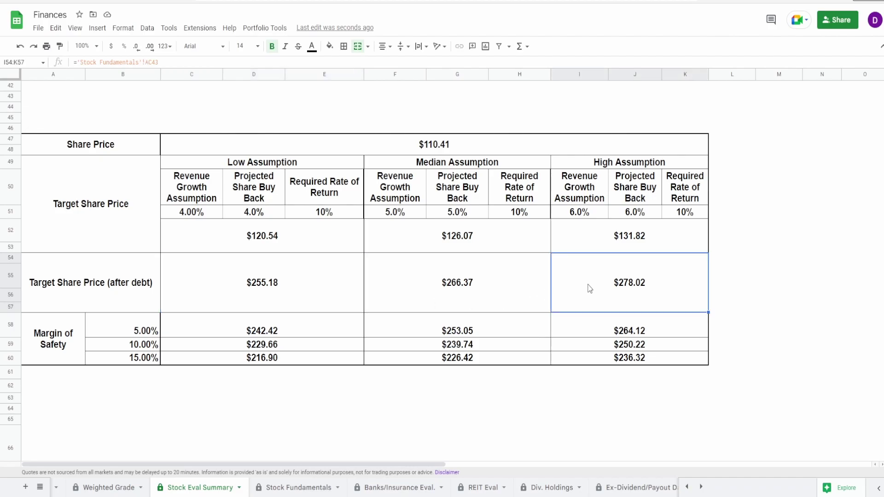
Examine the Margin of Safety prices at 15% and 5%, and compare them with the target share prices across the assumptions
left_click(146, 363)
left_click(285, 361)
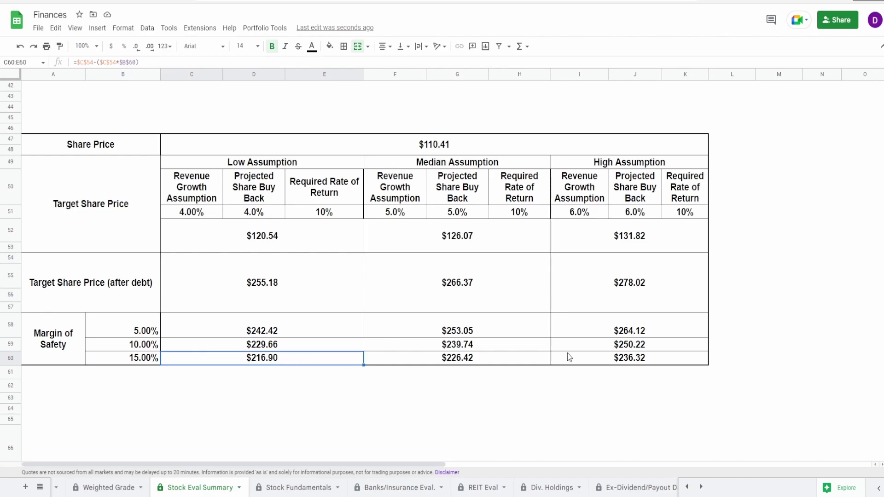
left_click(603, 334)
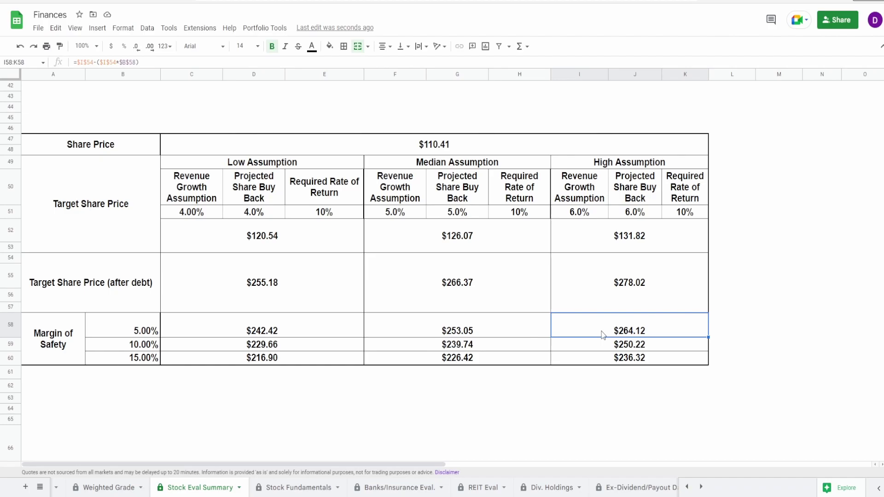
left_click_drag(223, 300, 539, 291)
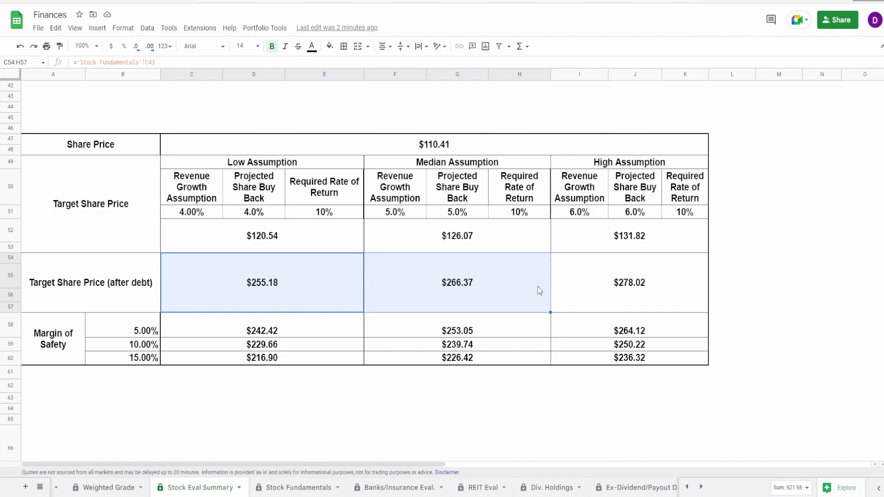
left_click_drag(621, 289, 221, 237)
left_click(217, 245)
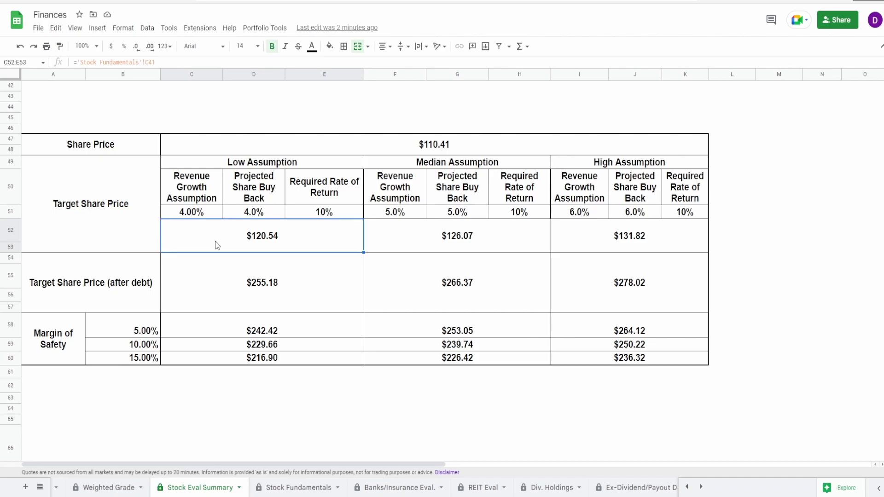
Look through the Banks/Insurance Eval. and REIT Eval sheets and continue to the following sheet
left_click(410, 491)
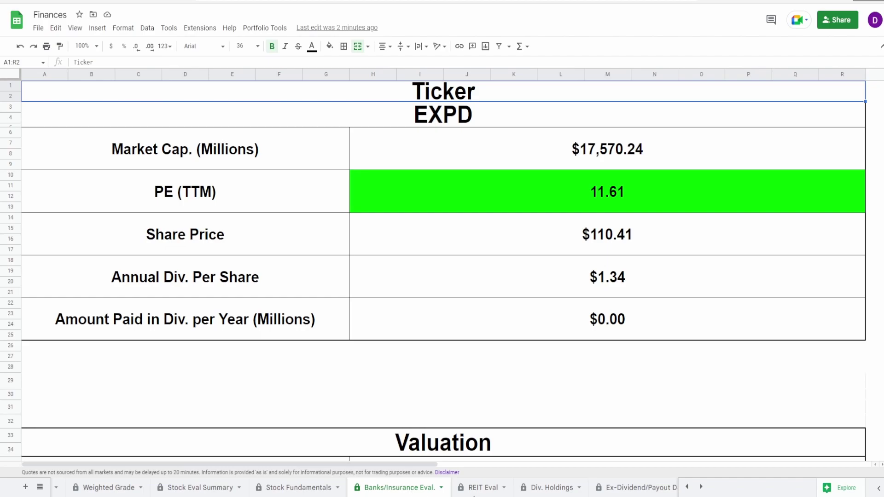
left_click(478, 492)
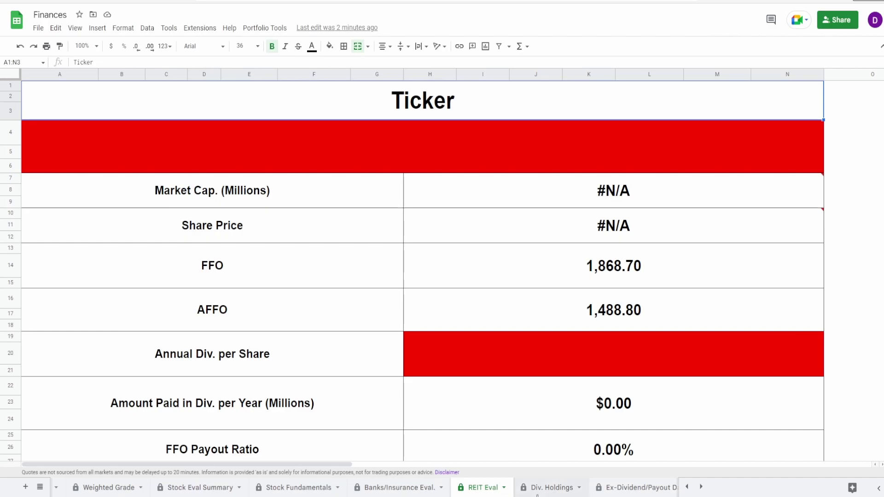
key("ctrl+Page_Down")
Return to the Stock Eval Summary sheet and examine monthly income and the annual, quarterly and monthly dividends in the Dividends at Current Price table
left_click(203, 488)
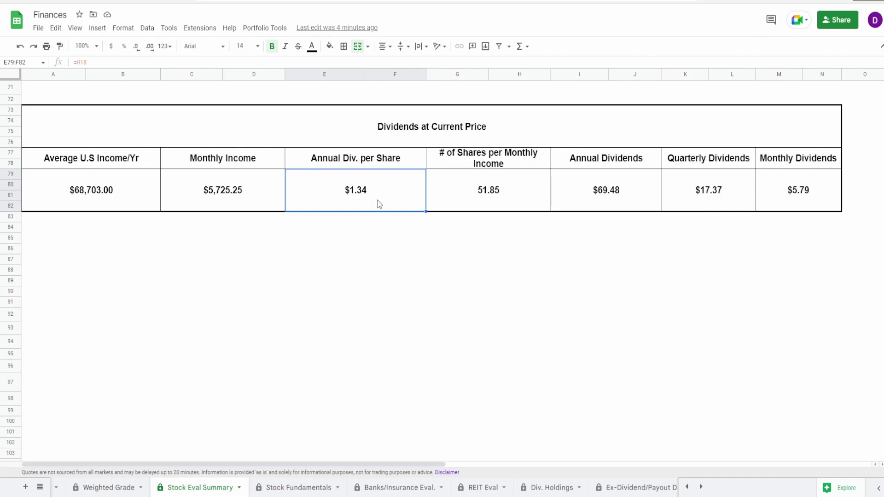
left_click(234, 208)
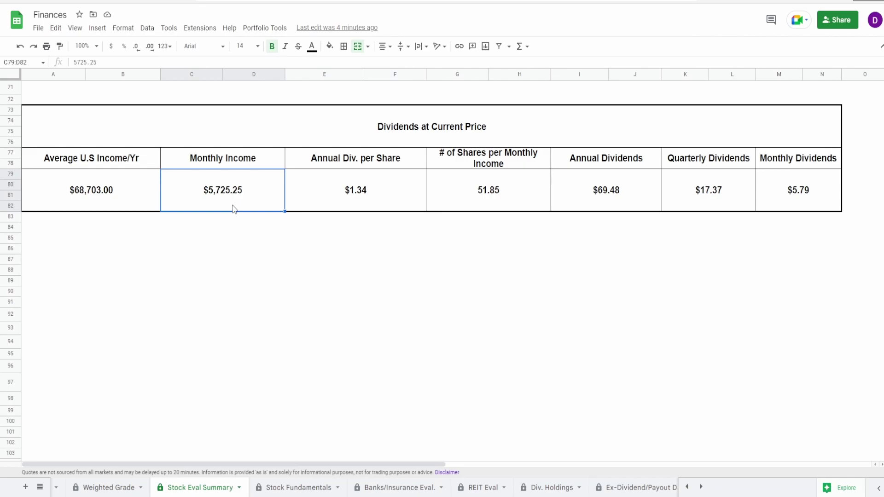
left_click(593, 197)
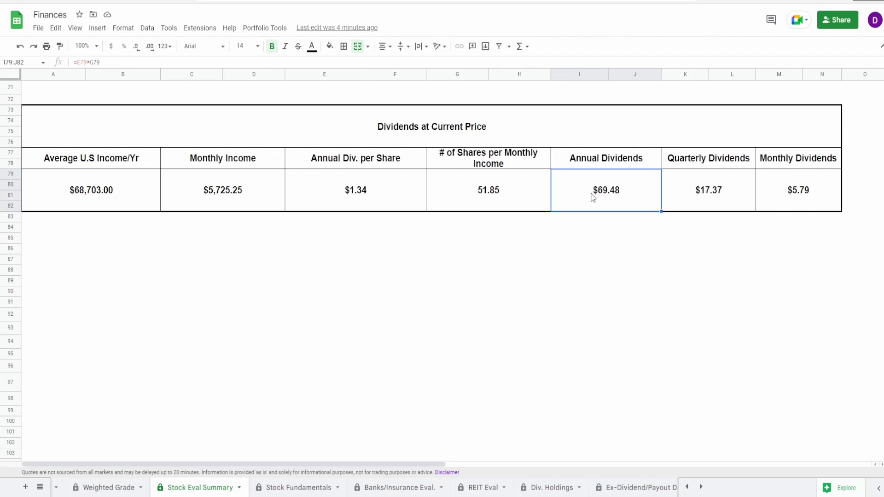
left_click(733, 206)
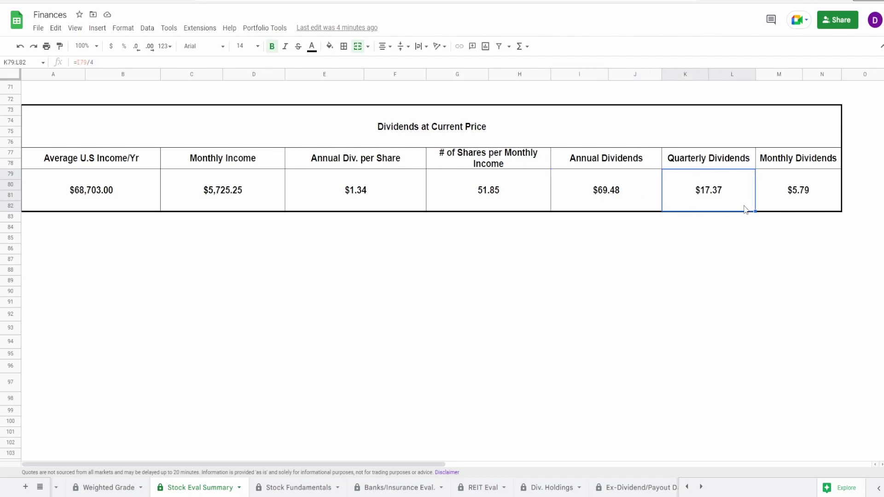
left_click(784, 206)
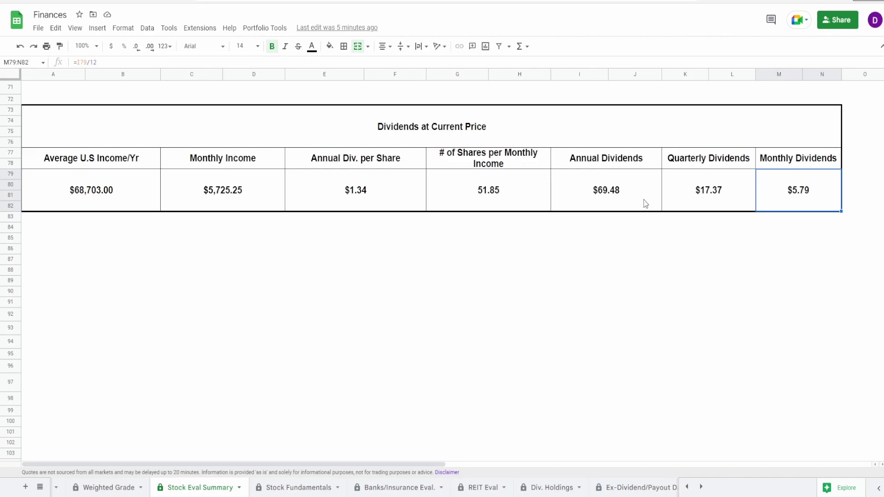
left_click(618, 197)
left_click(215, 191)
left_click(578, 187)
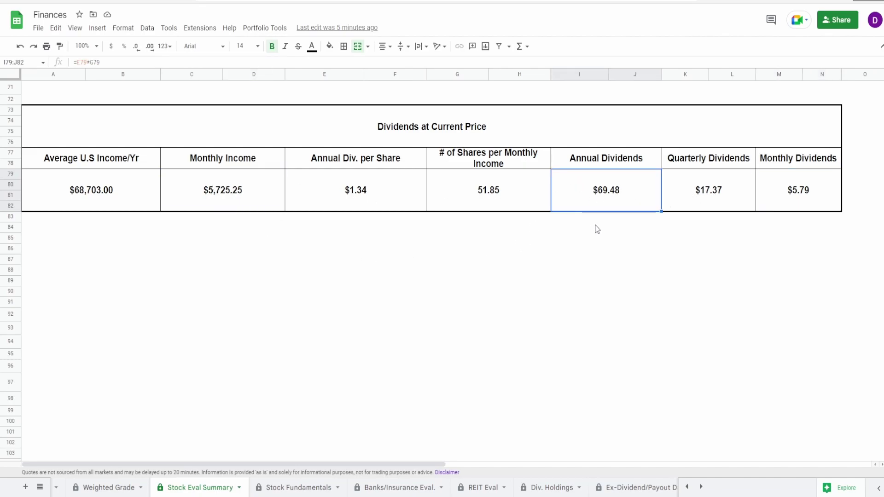